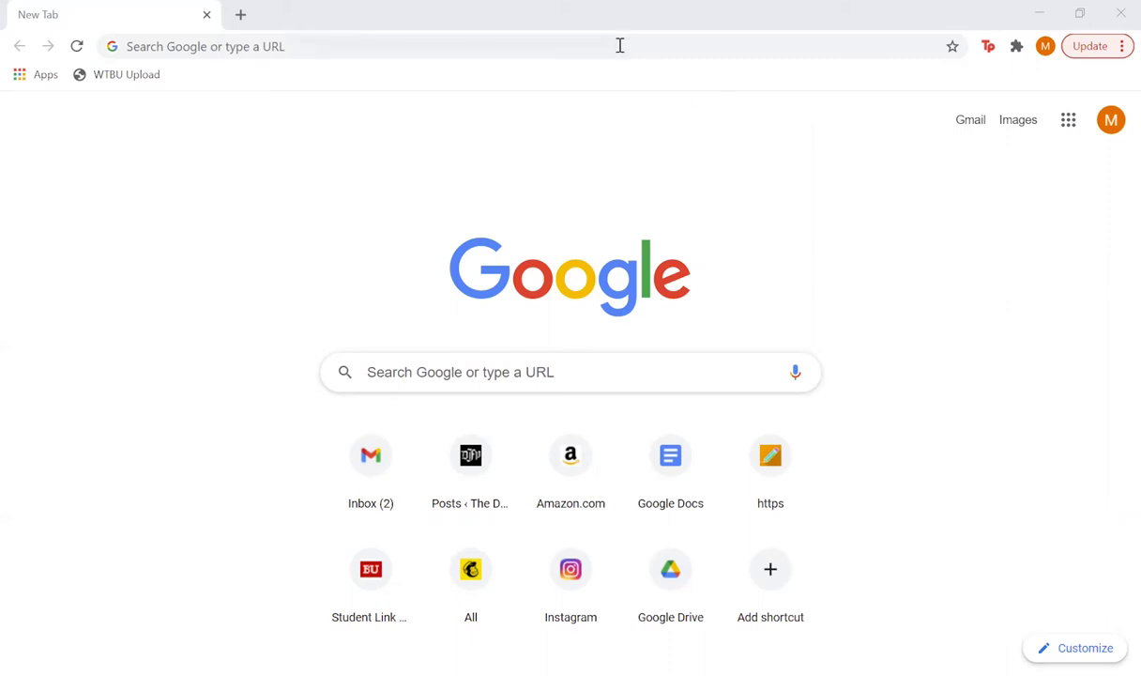
Go to Canva's sign-up page at canva.com/signup in Chrome.
left_click(502, 43)
type("canva.com")
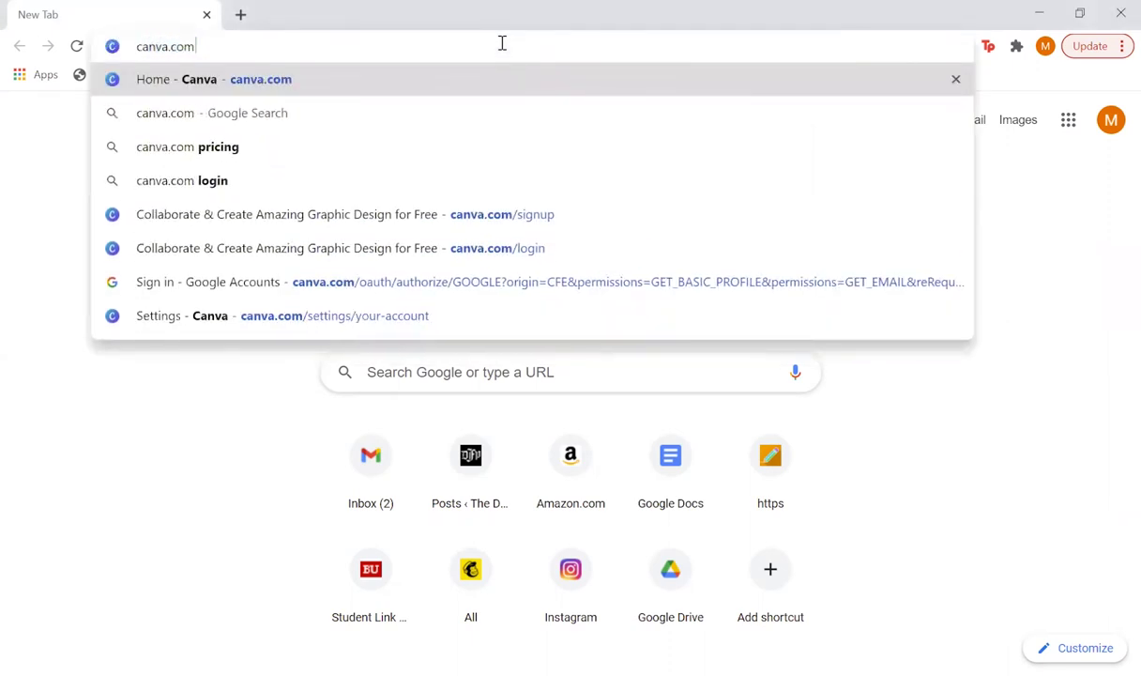
type("/signup")
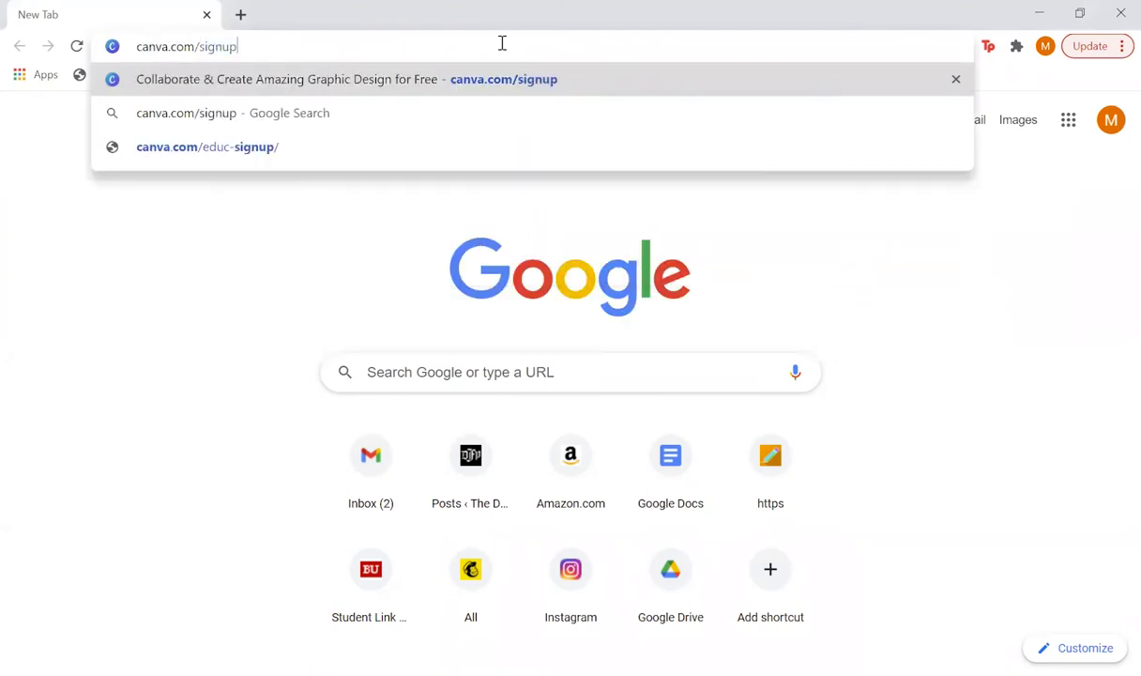
key("Return")
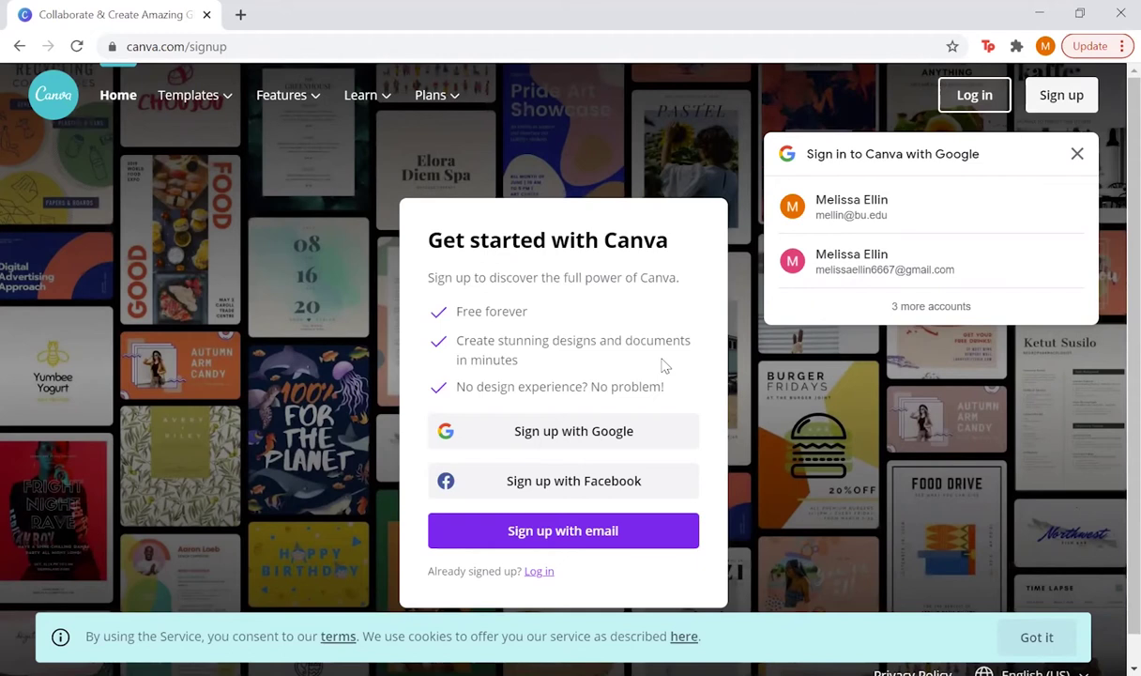
Log in to Canva with the Google account and browse the home page designs.
left_click(981, 99)
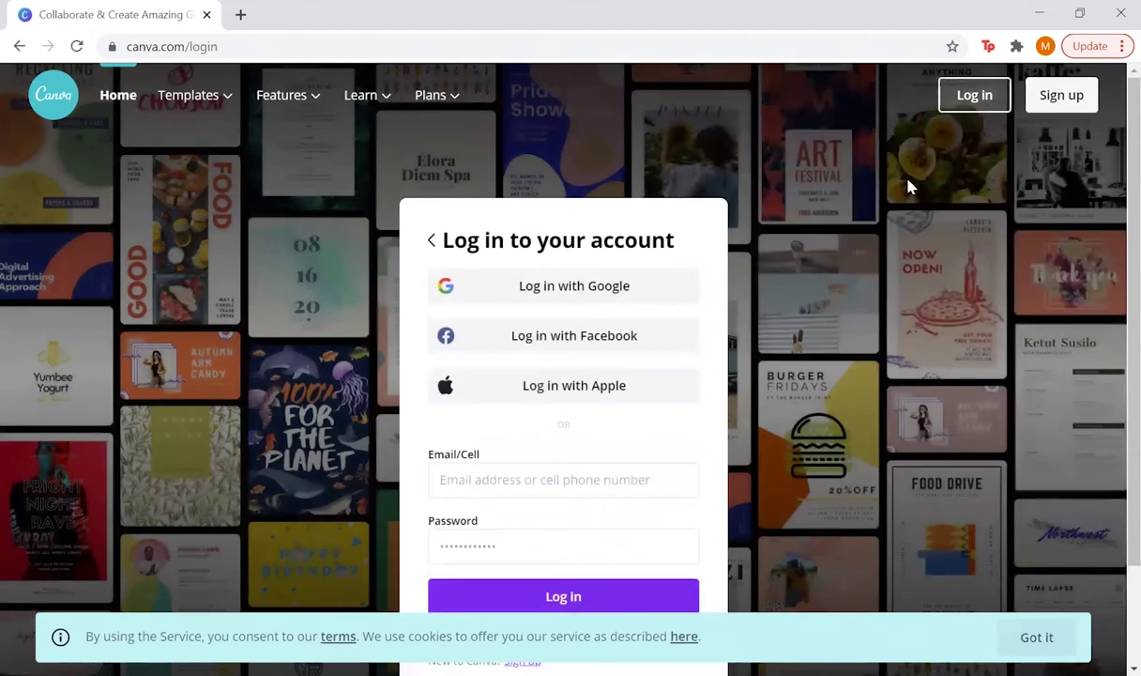
left_click(649, 294)
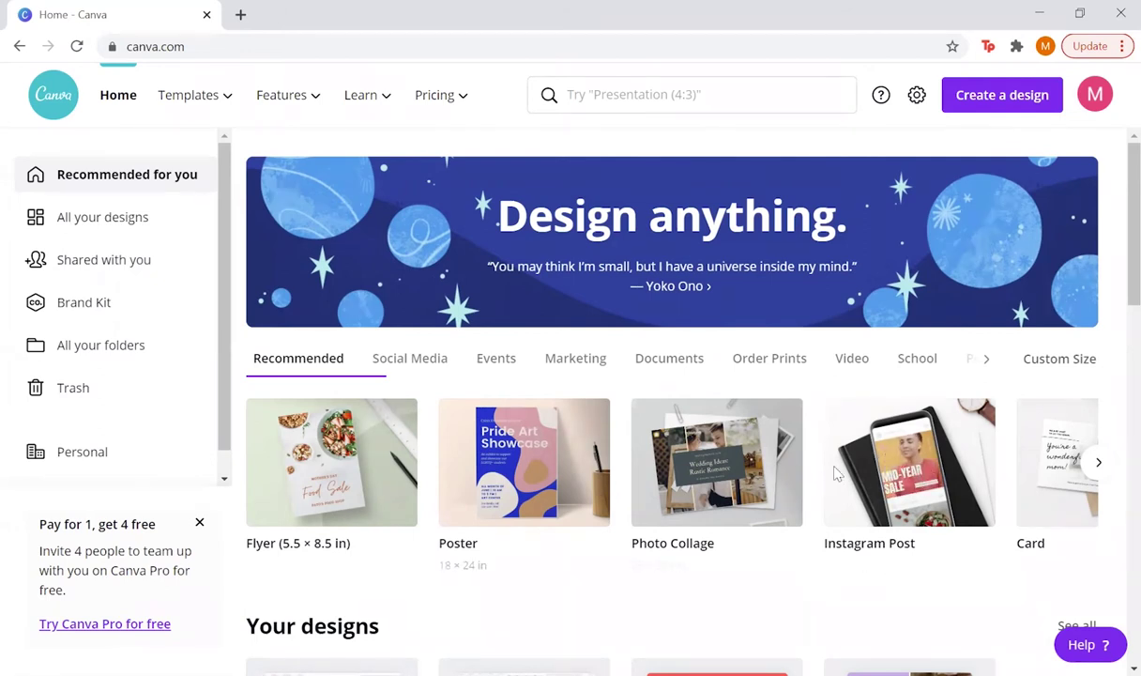
scroll(654, 512, "down", 5)
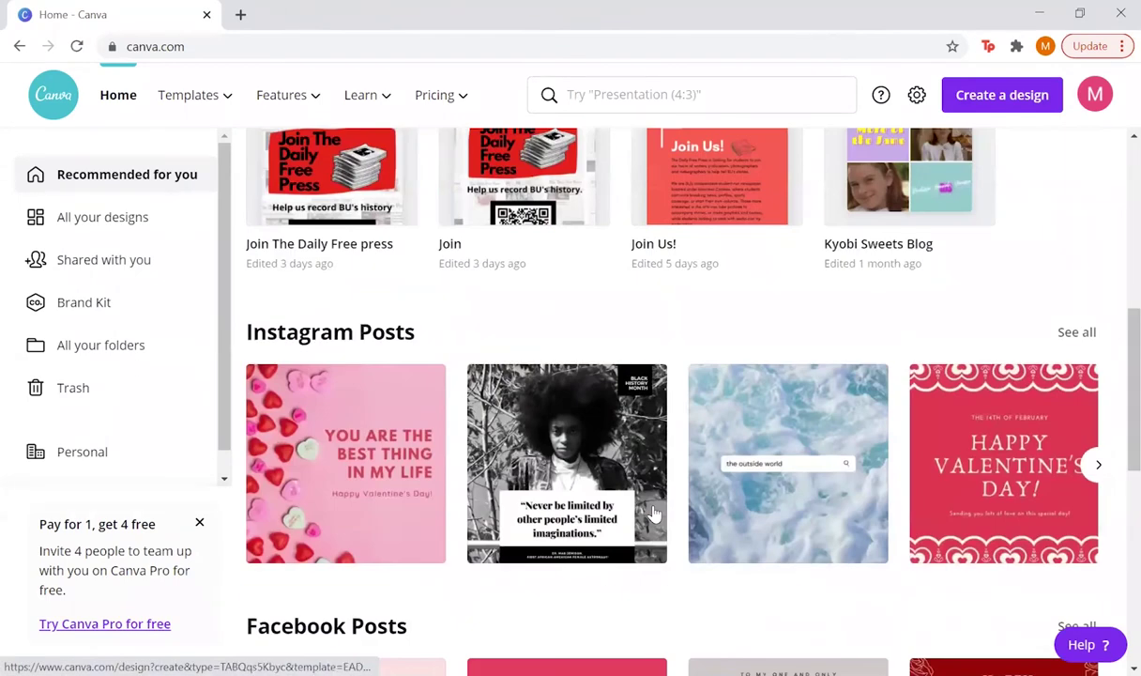
scroll(654, 512, "up", 2)
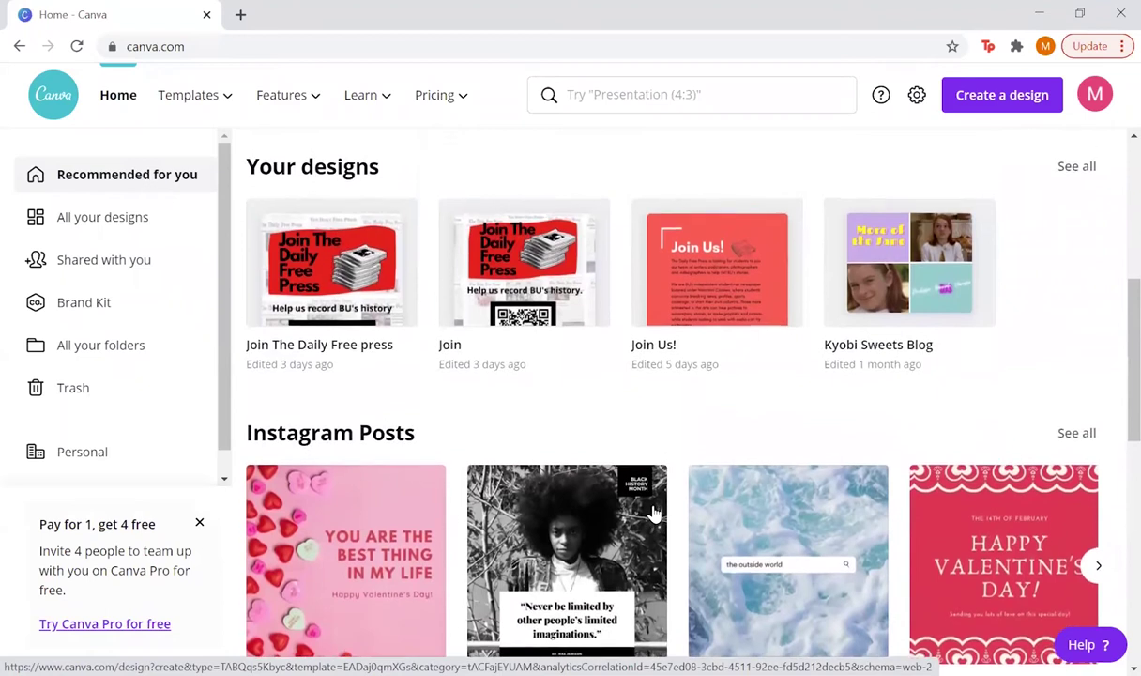
scroll(655, 512, "up", 4)
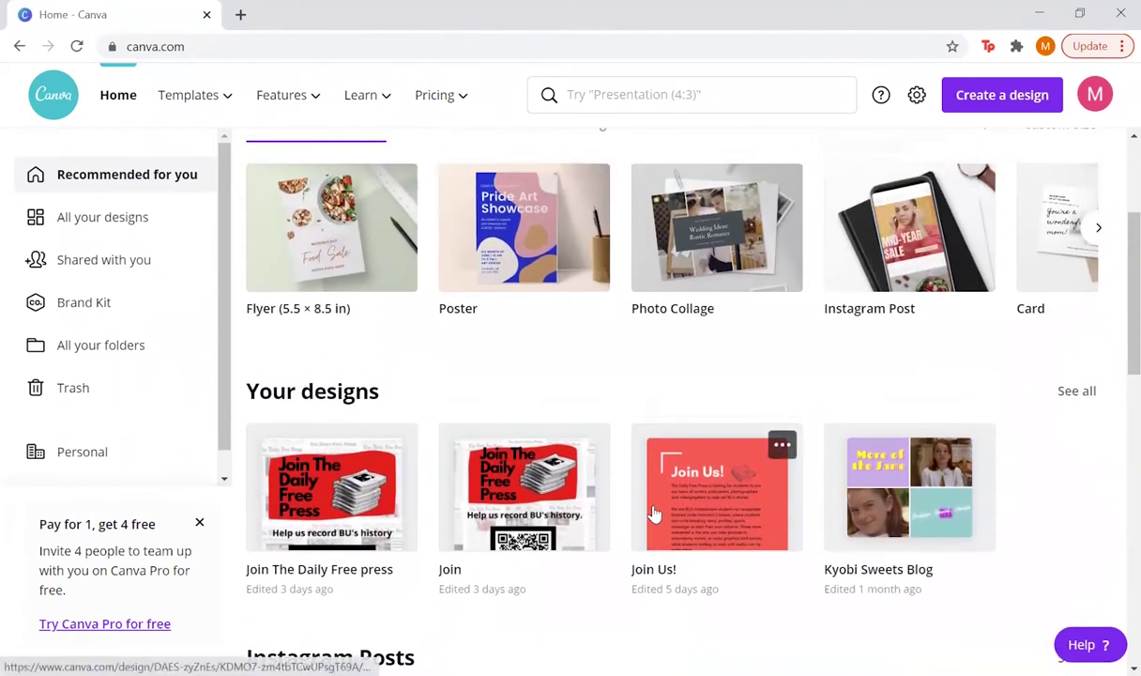
scroll(655, 512, "up", 1)
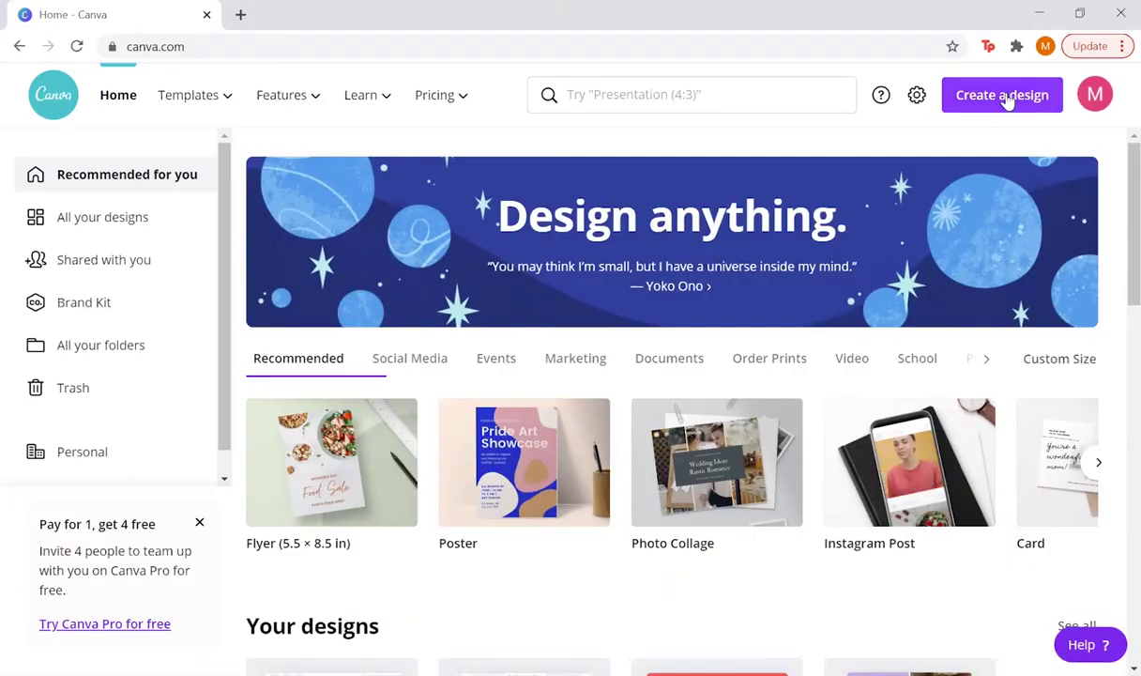
Start a custom-size design with width 2000 px and height 2000 px.
left_click(1004, 97)
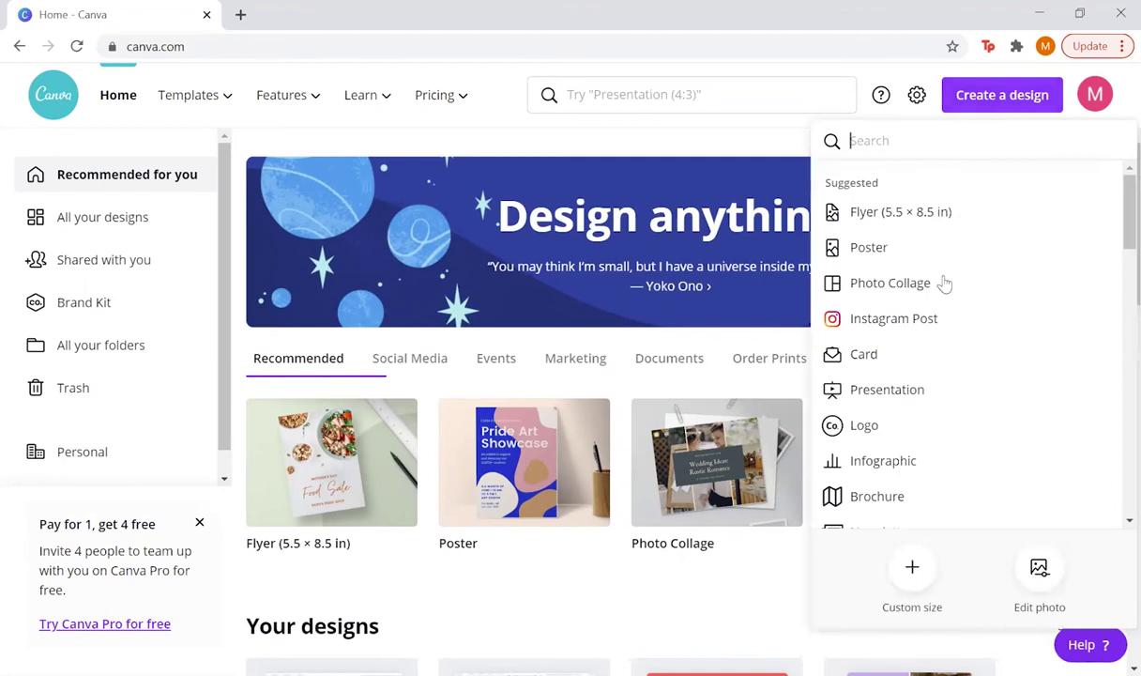
left_click(909, 570)
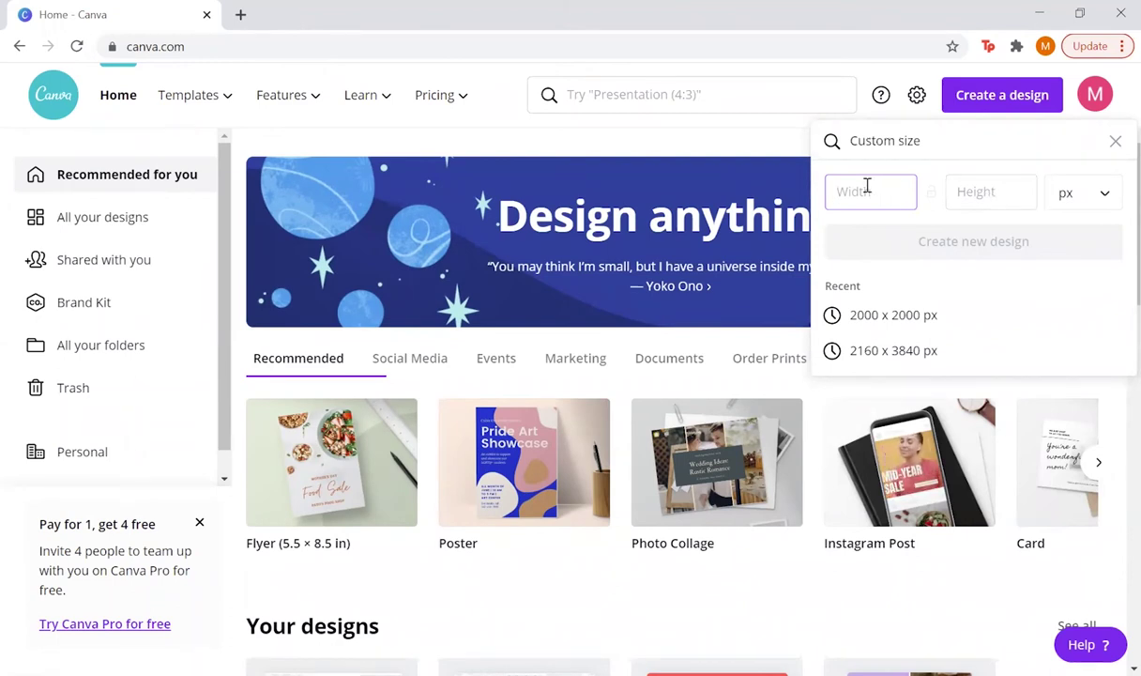
type("2000")
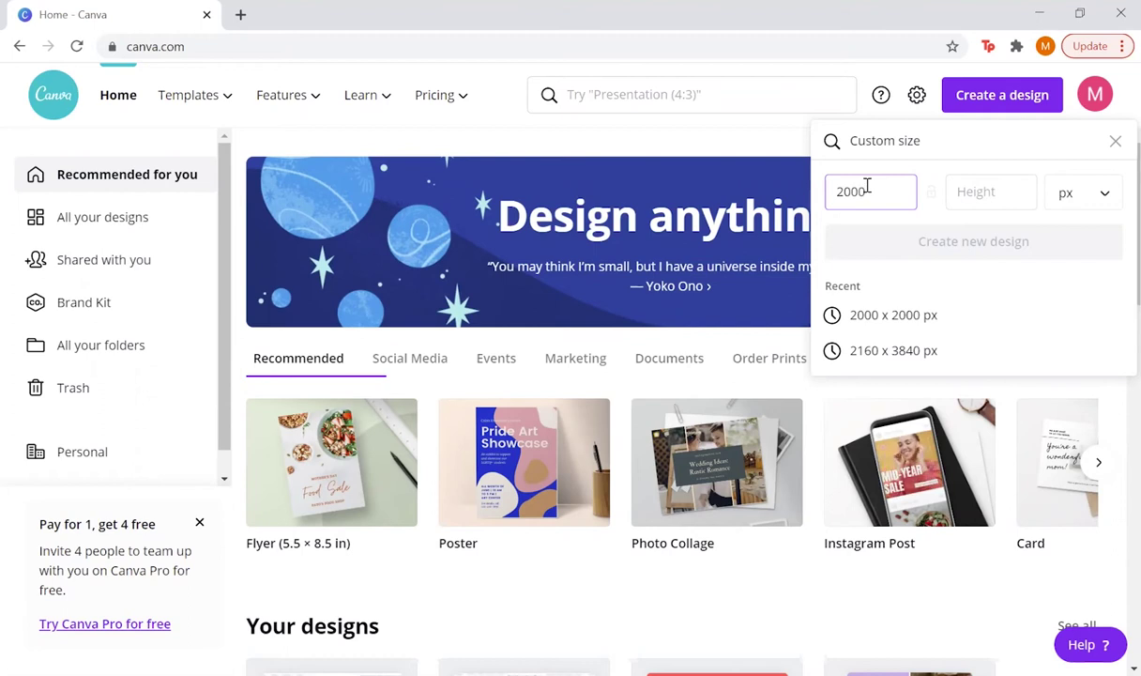
key("Tab")
type("2000")
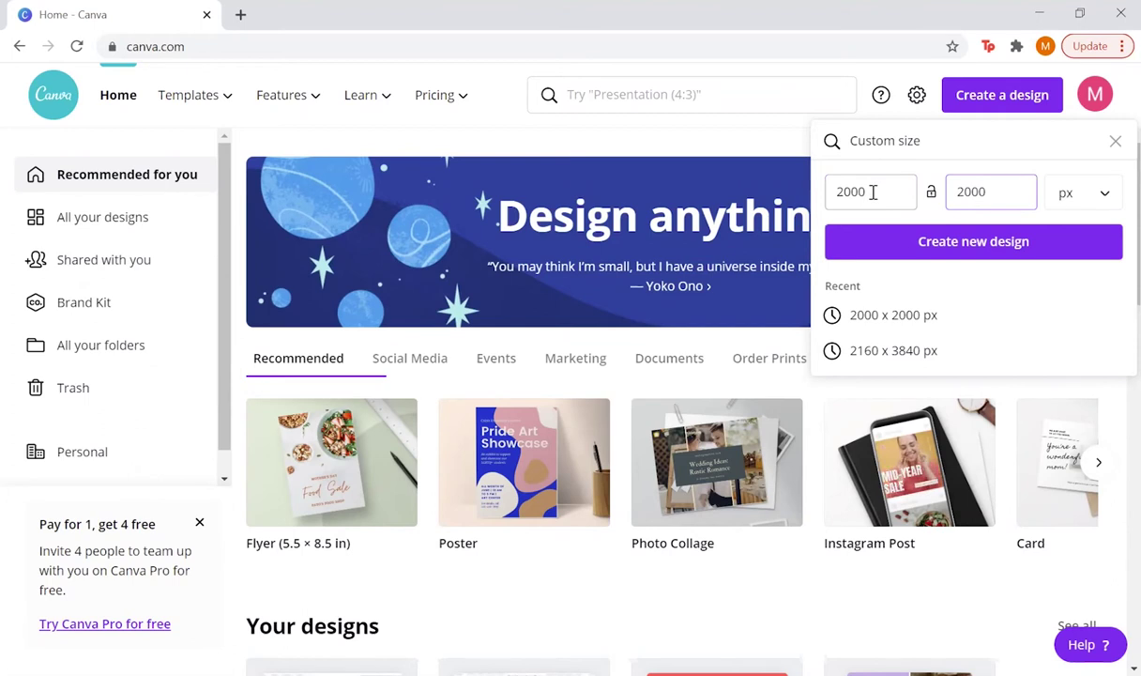
left_click(842, 190)
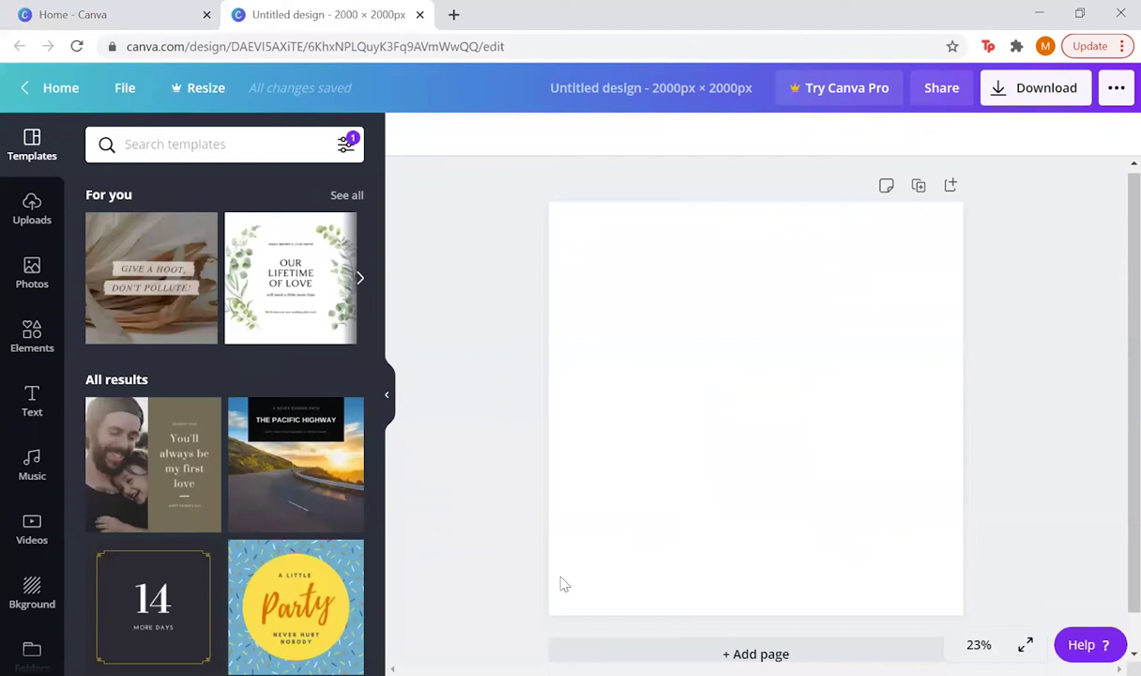
Scroll through the Templates panel suggestions beside the new blank 2000 × 2000 px page.
scroll(273, 499, "down", 2)
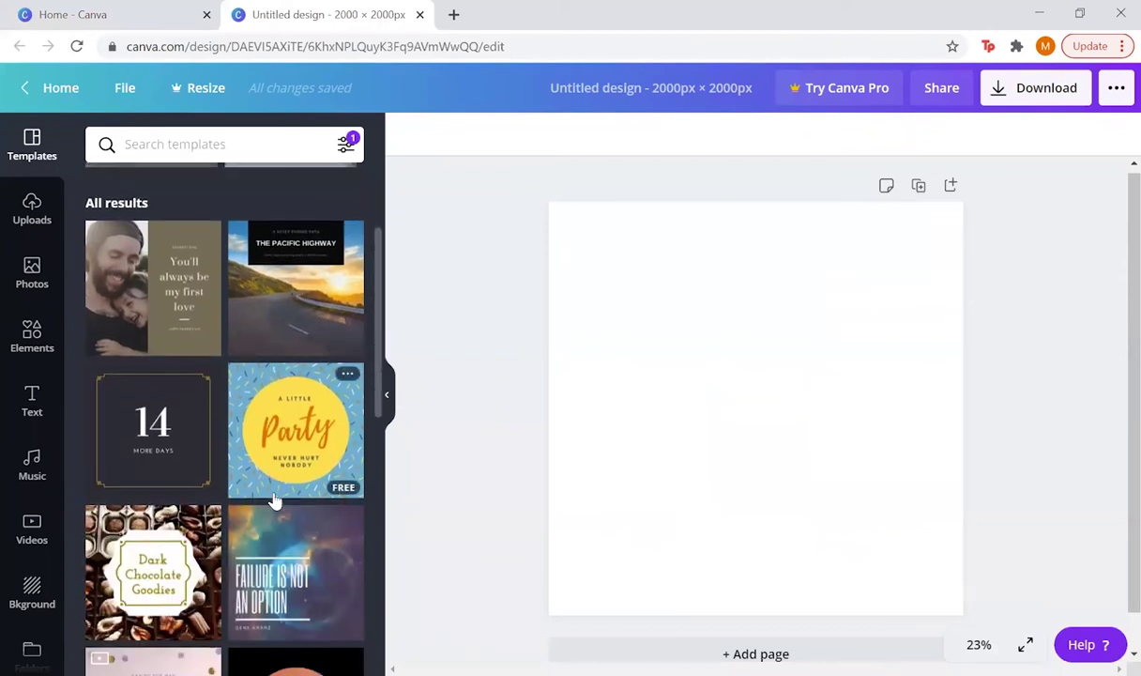
scroll(273, 500, "down", 3)
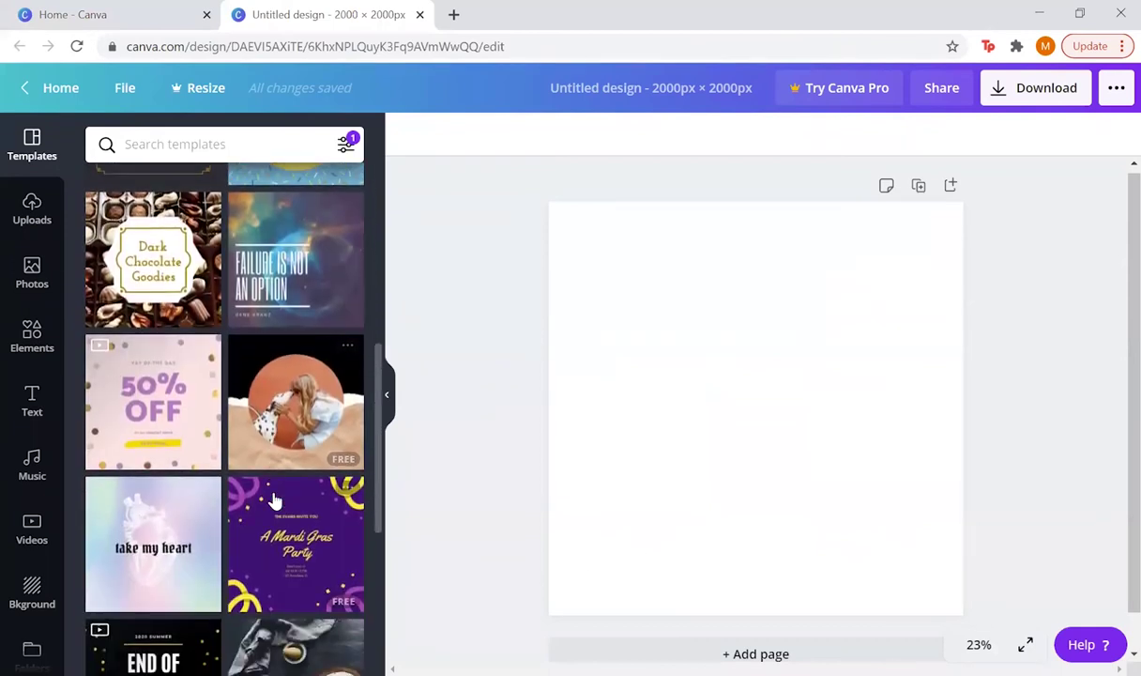
scroll(273, 500, "down", 2)
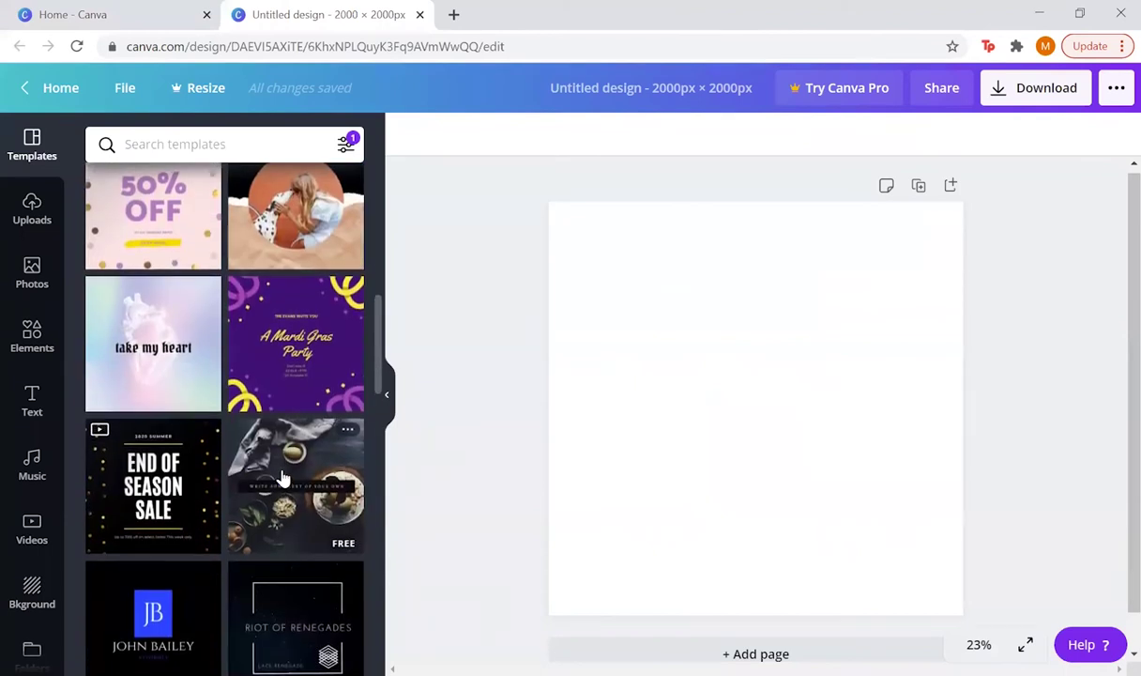
scroll(282, 479, "down", 1)
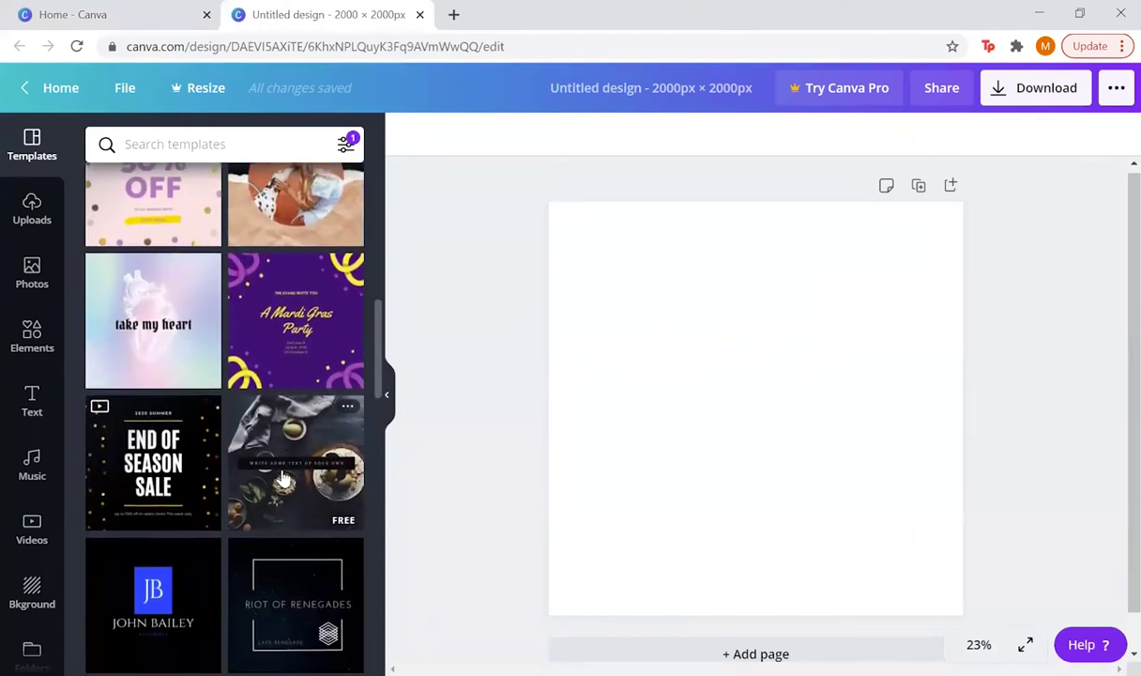
scroll(283, 479, "down", 1)
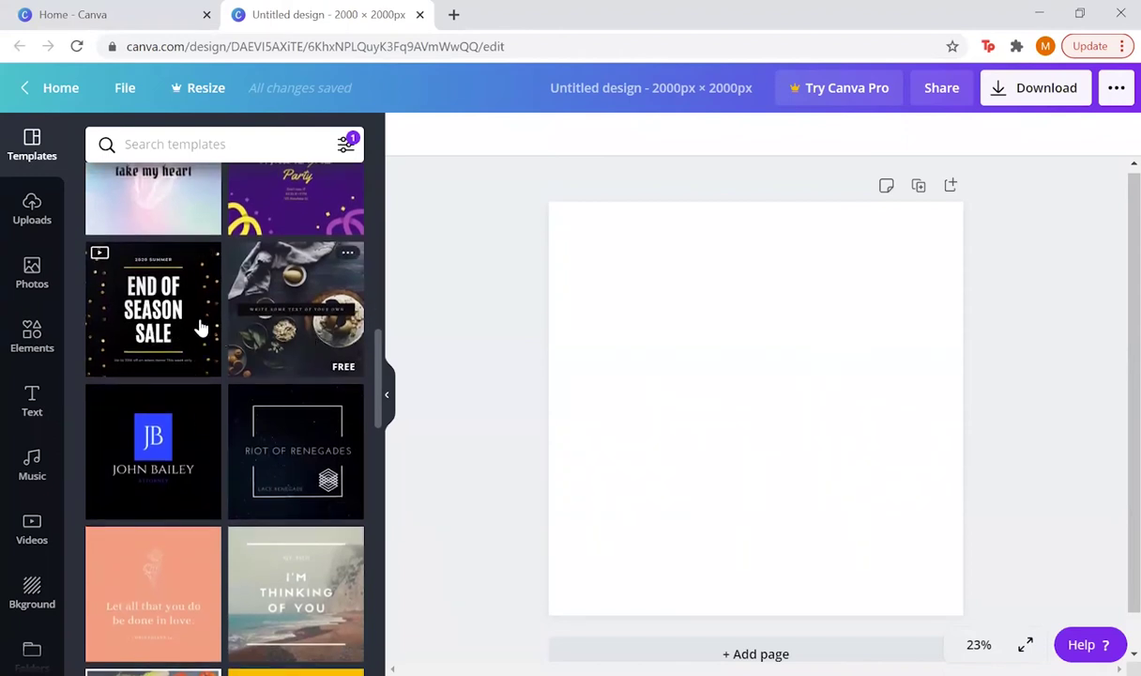
scroll(187, 320, "up", 1)
scroll(187, 320, "up", 2)
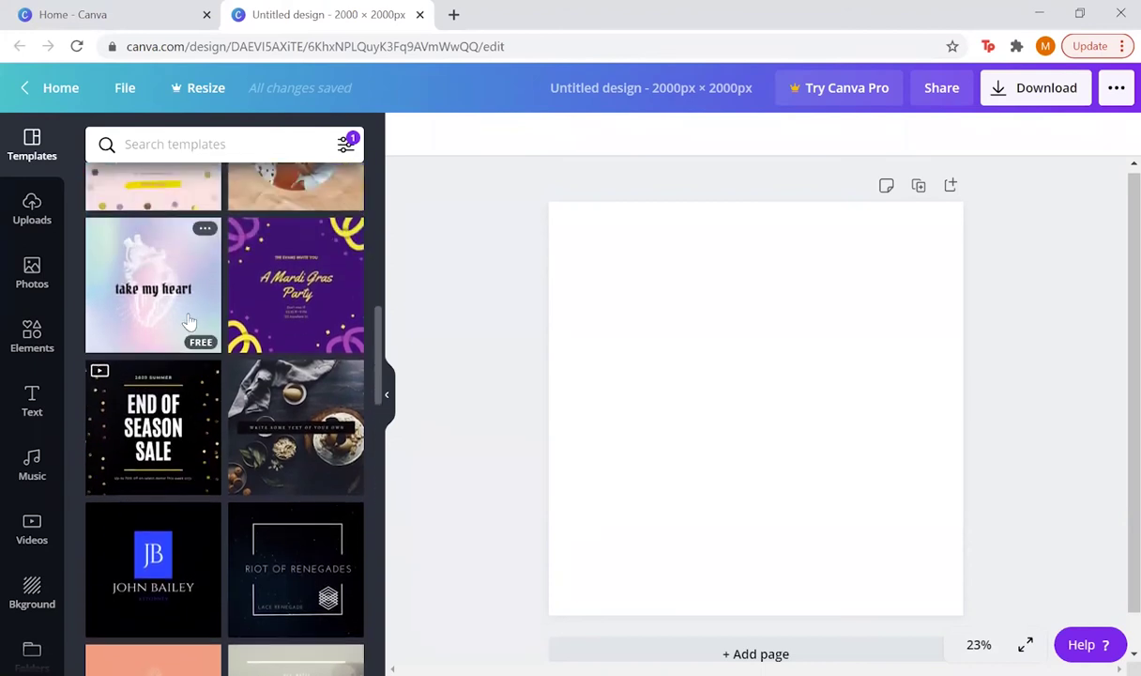
scroll(187, 320, "up", 2)
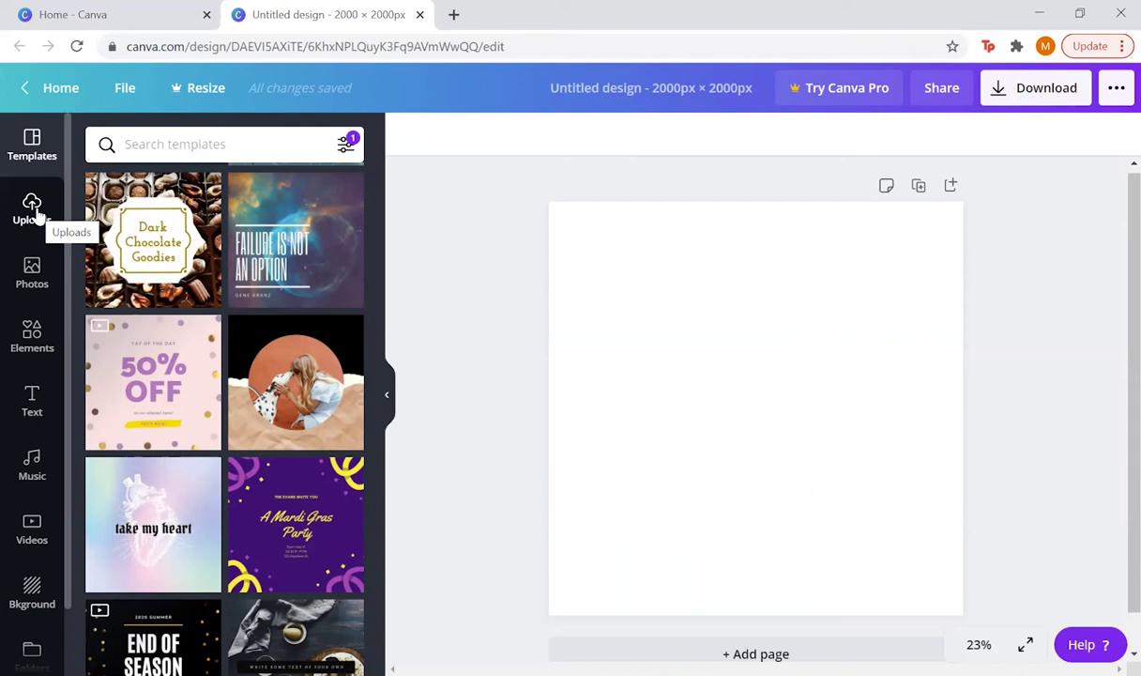
Open Uploads and start a new media upload to show the source options.
left_click(34, 210)
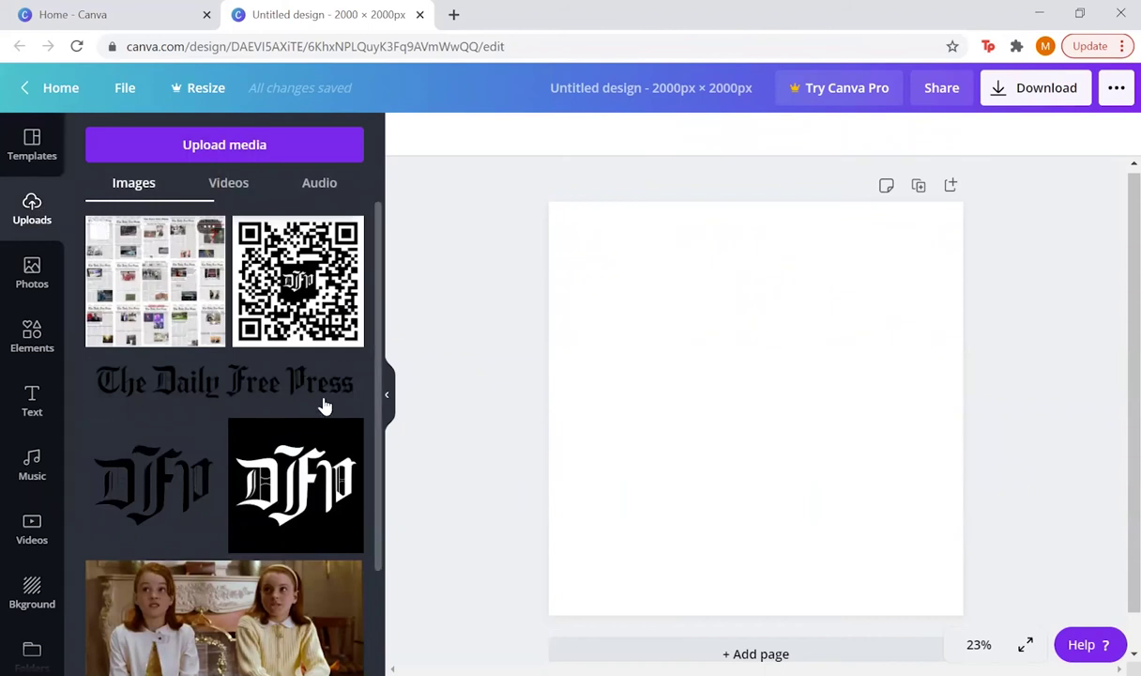
scroll(254, 471, "down", 2)
scroll(253, 474, "up", 2)
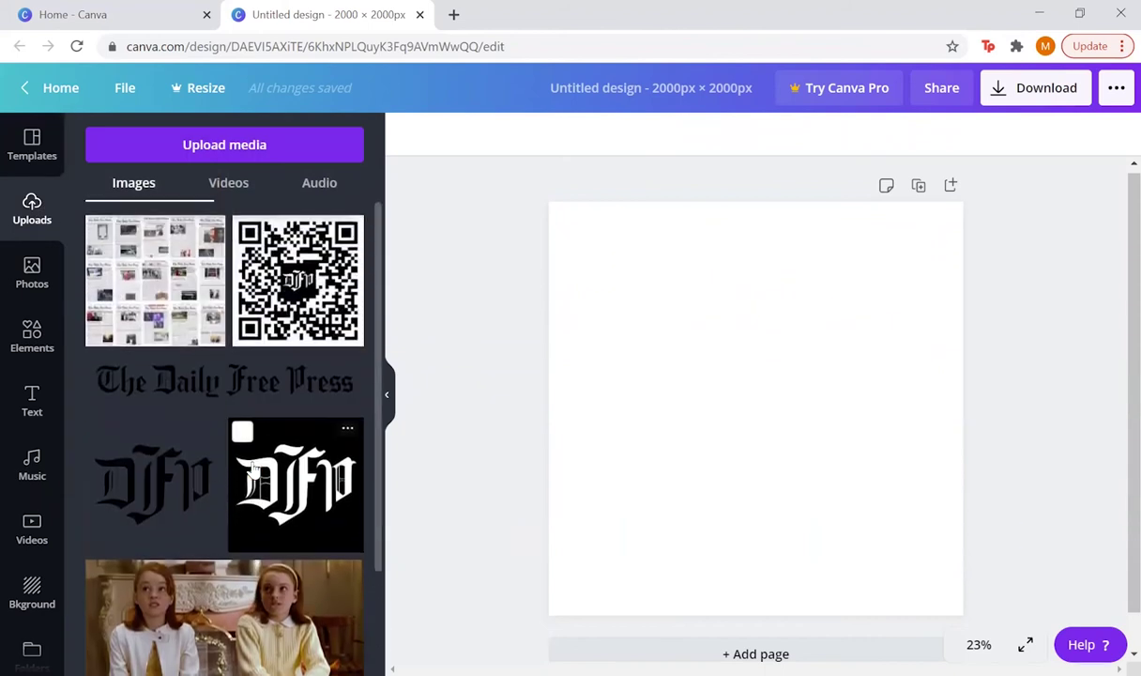
left_click(236, 150)
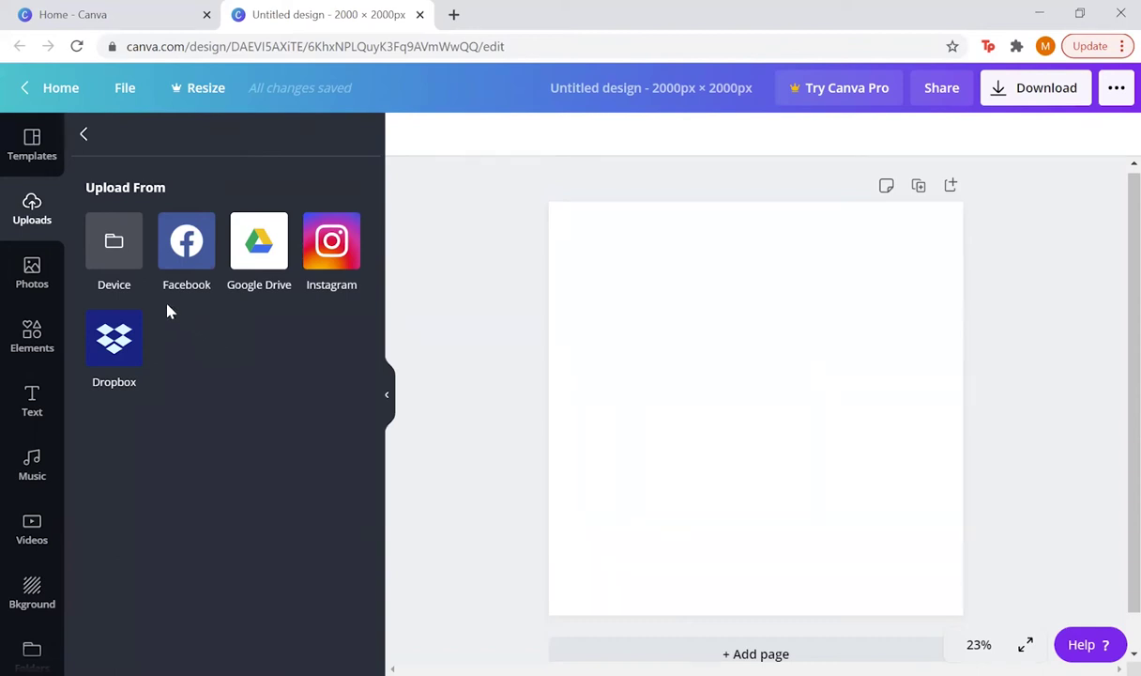
Upload the BFR-02 logo file from the Downloads folder to Canva's Uploads.
left_click(114, 246)
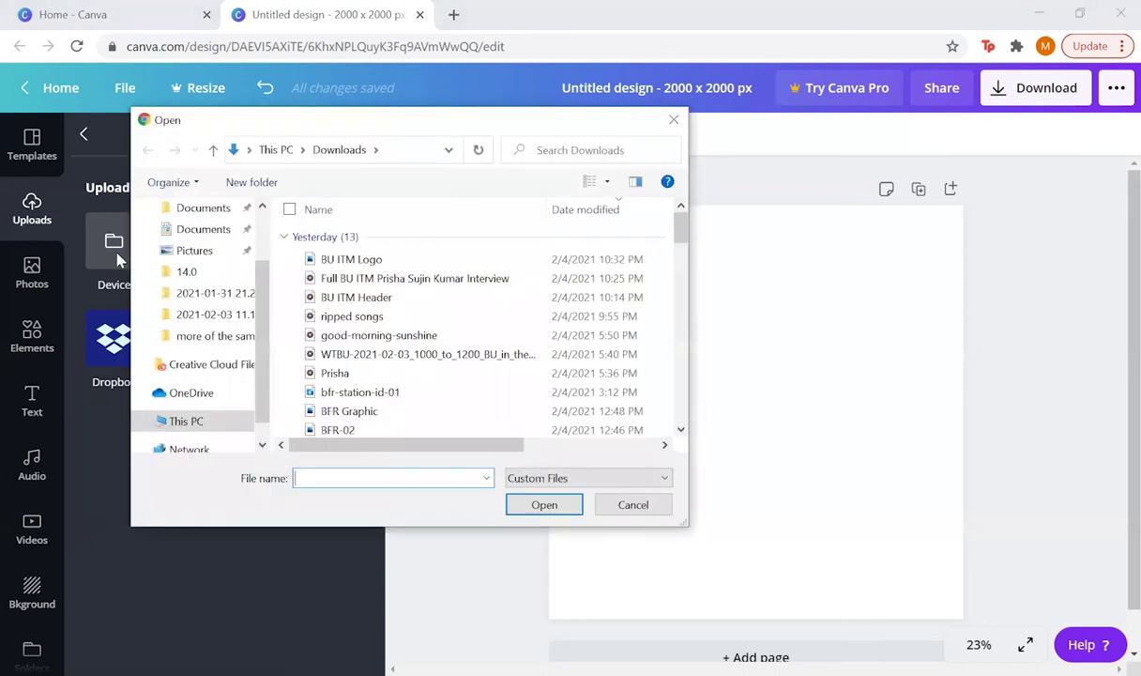
scroll(194, 263, "up", 1)
left_click(203, 235)
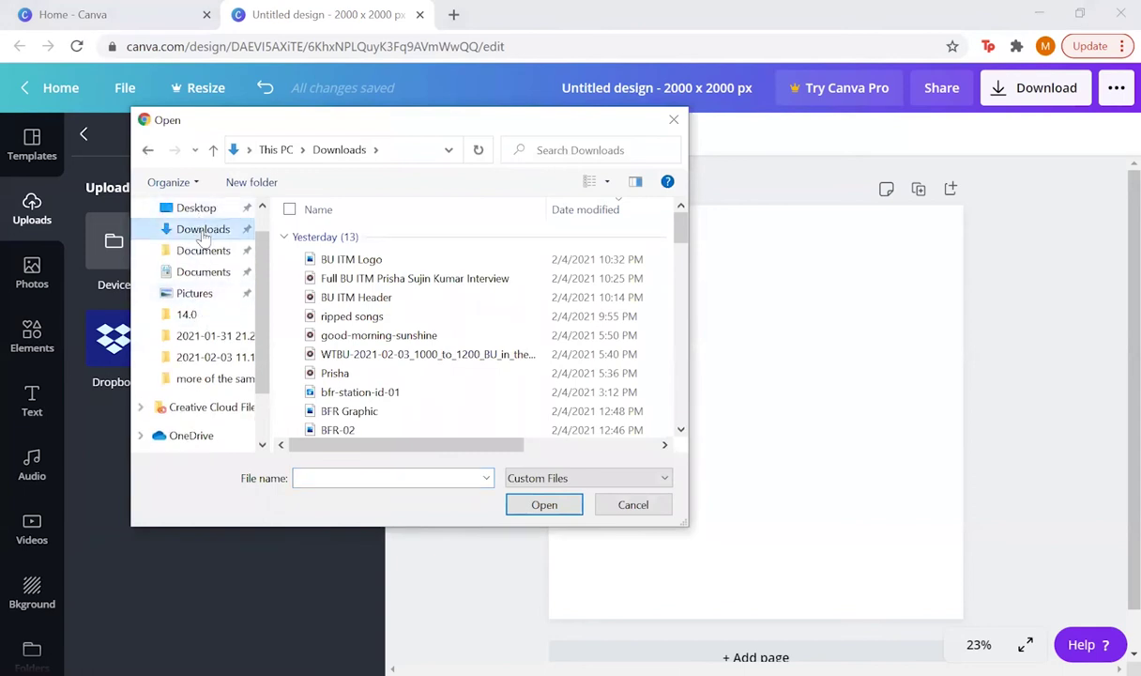
scroll(413, 325, "down", 1)
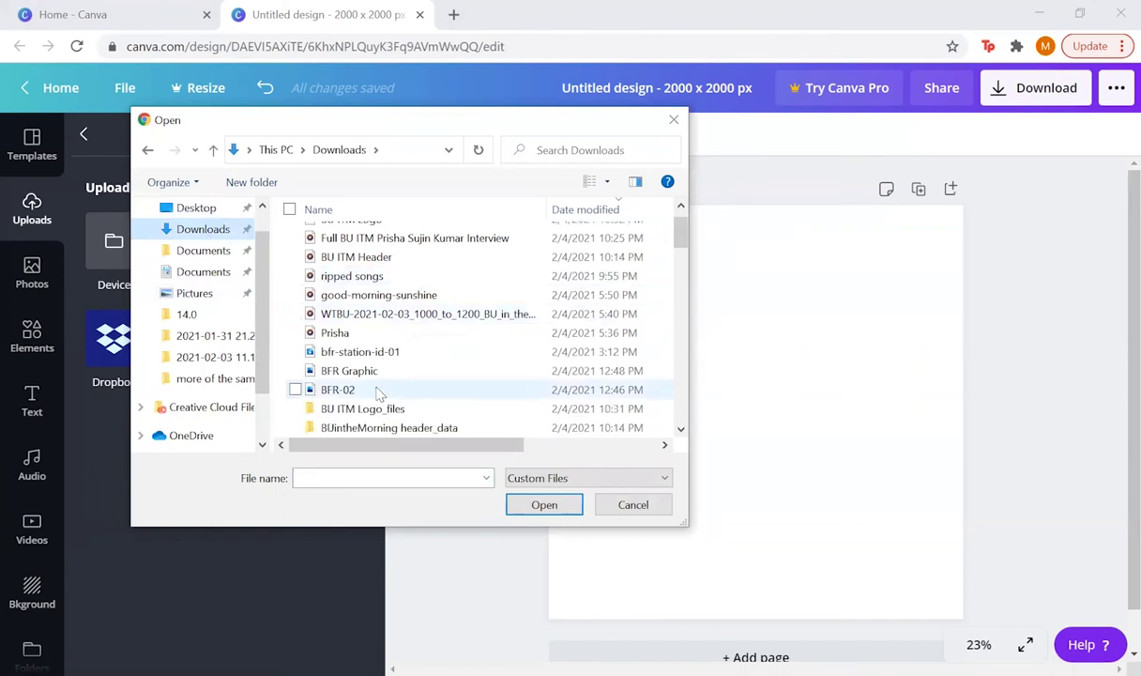
left_click(379, 393)
scroll(375, 394, "down", 3)
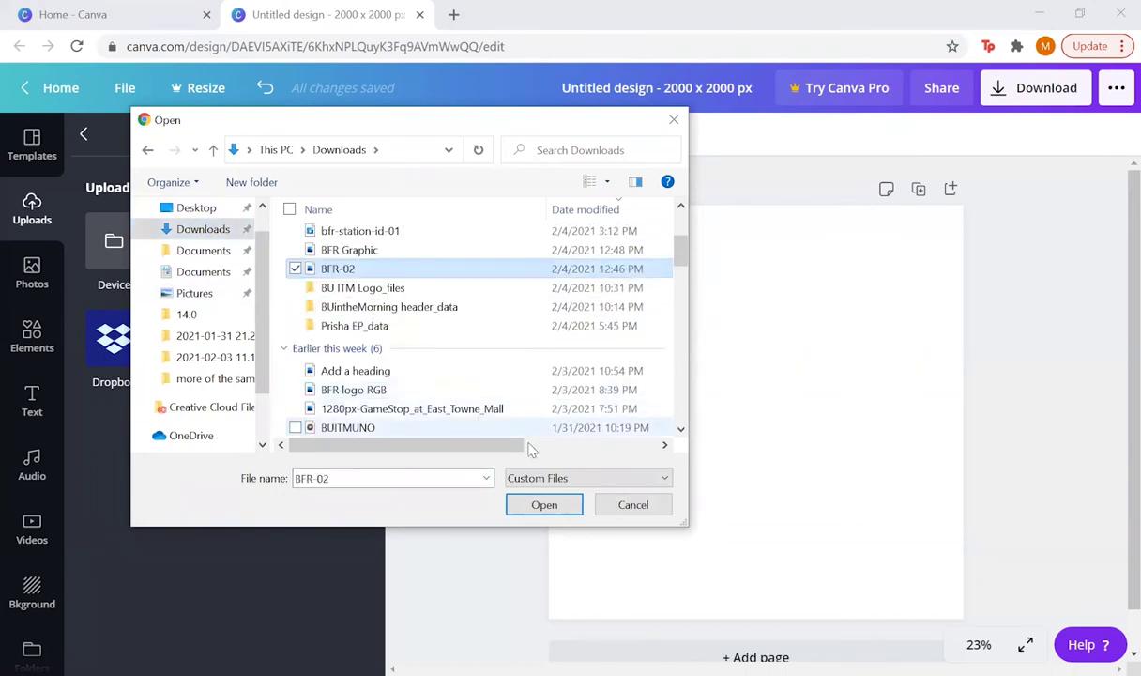
left_click(544, 505)
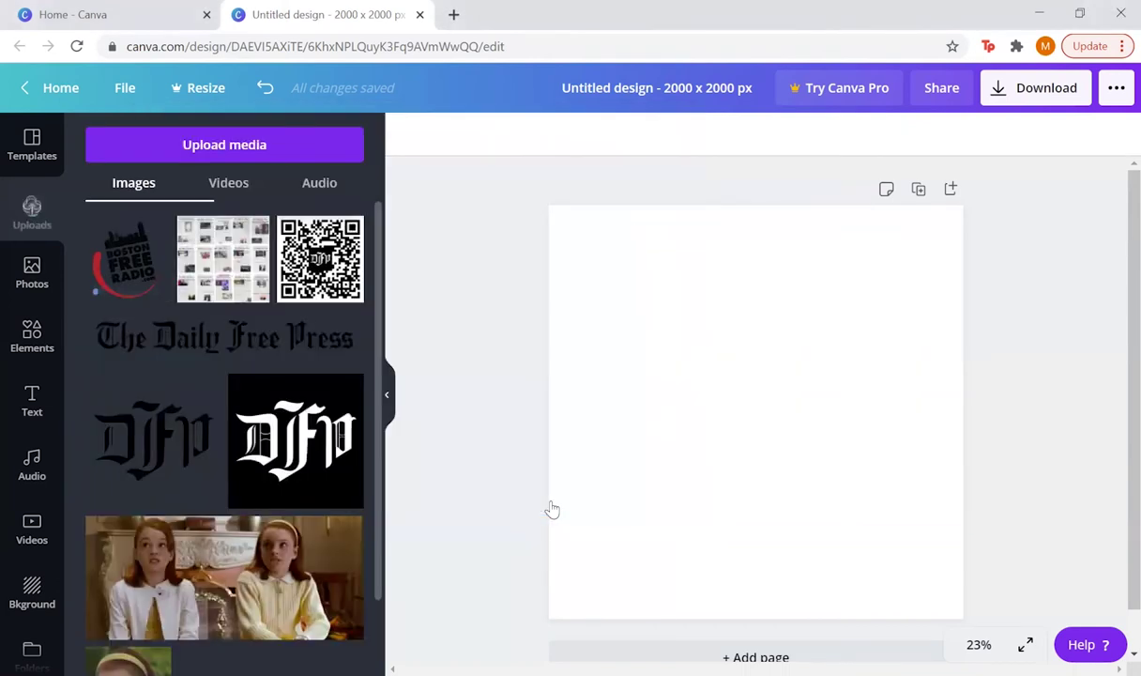
left_click(136, 267)
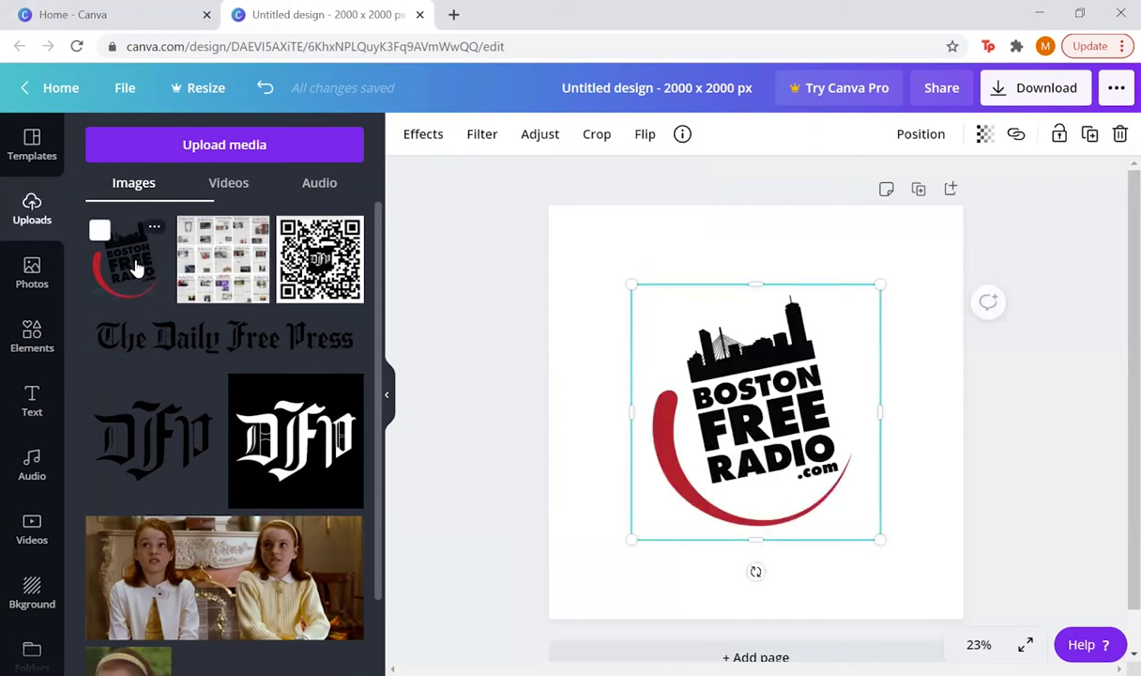
key("Delete")
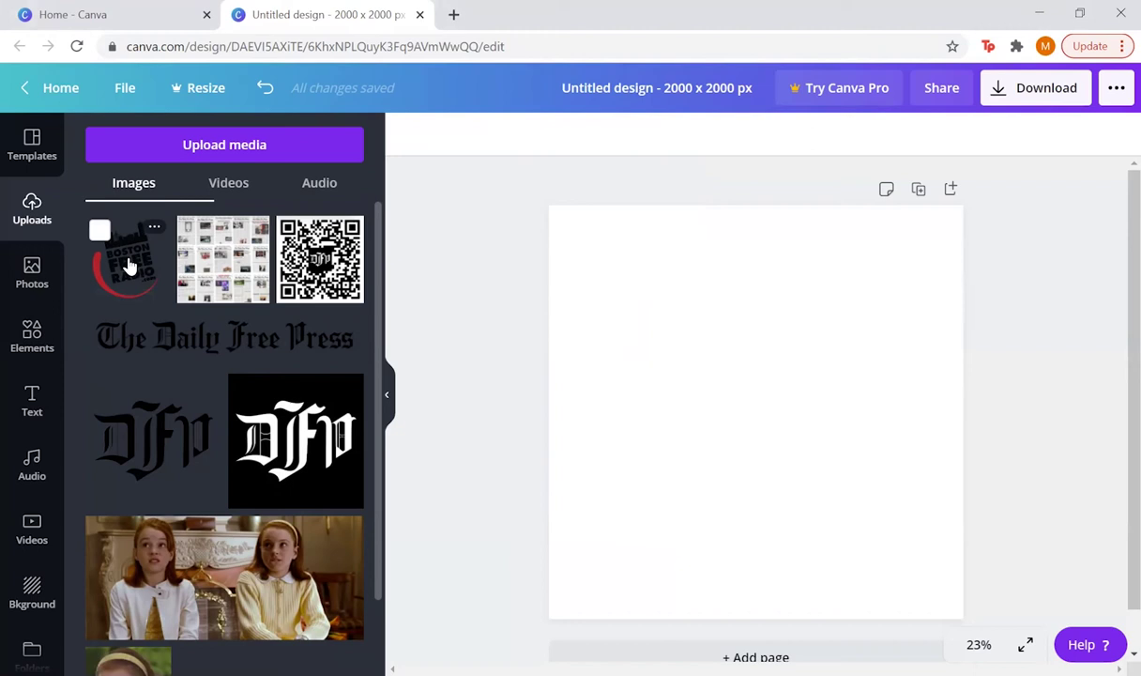
left_click(129, 266)
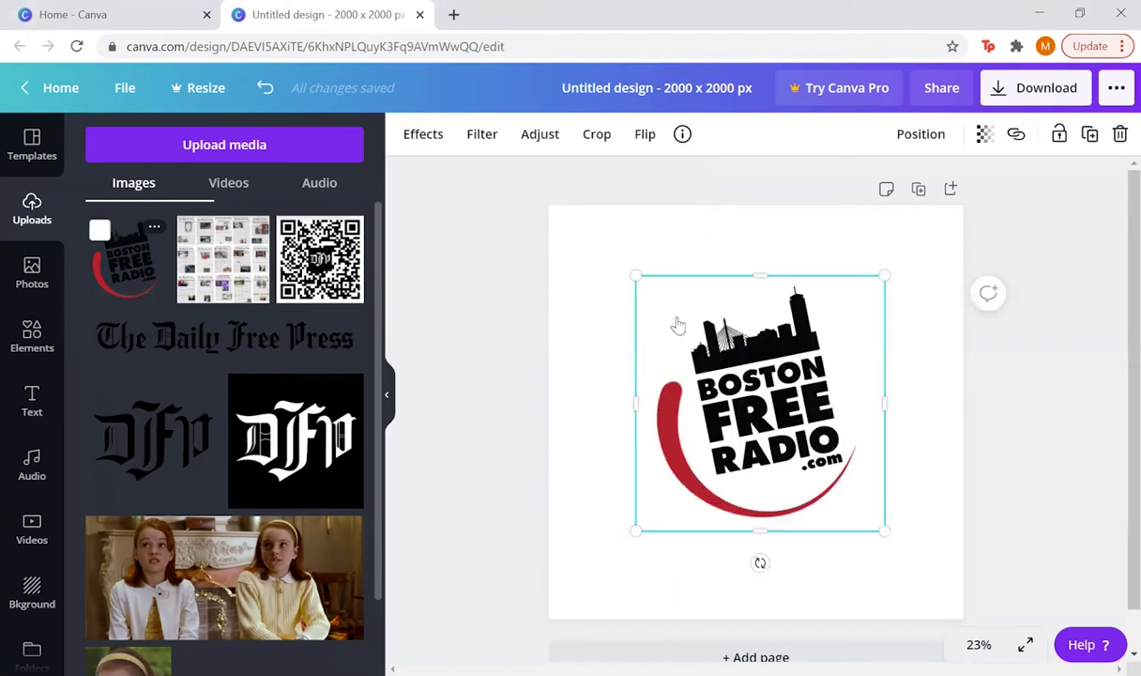
key("Delete")
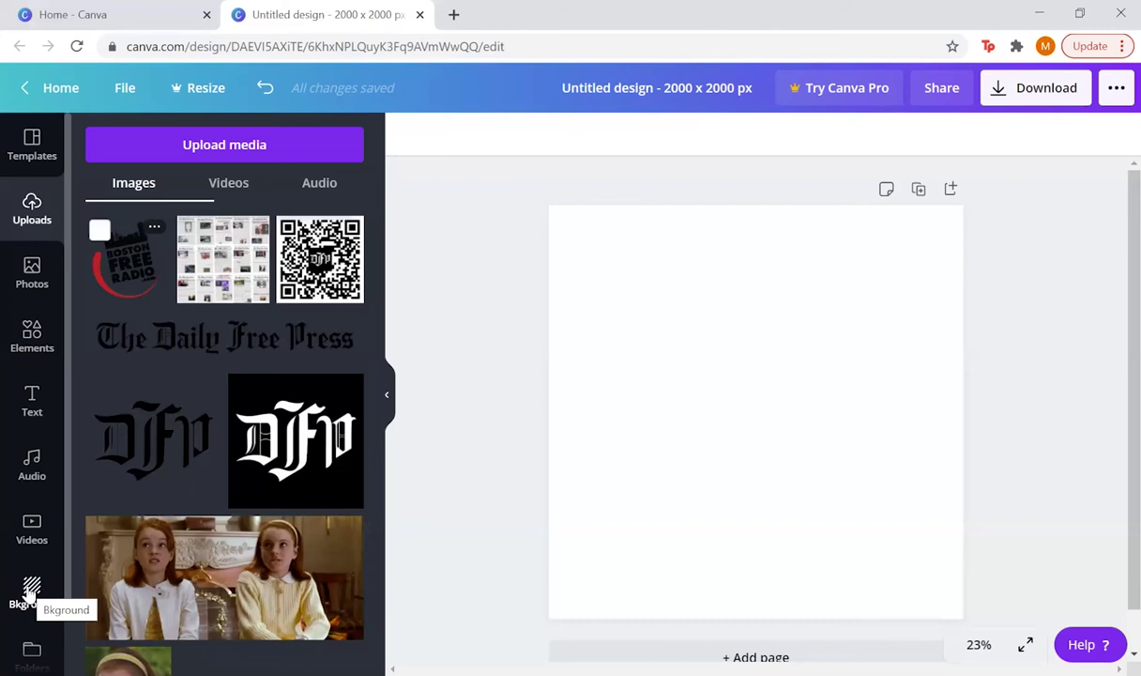
Open the Background panel and browse its textures and solid colour swatches.
left_click(30, 593)
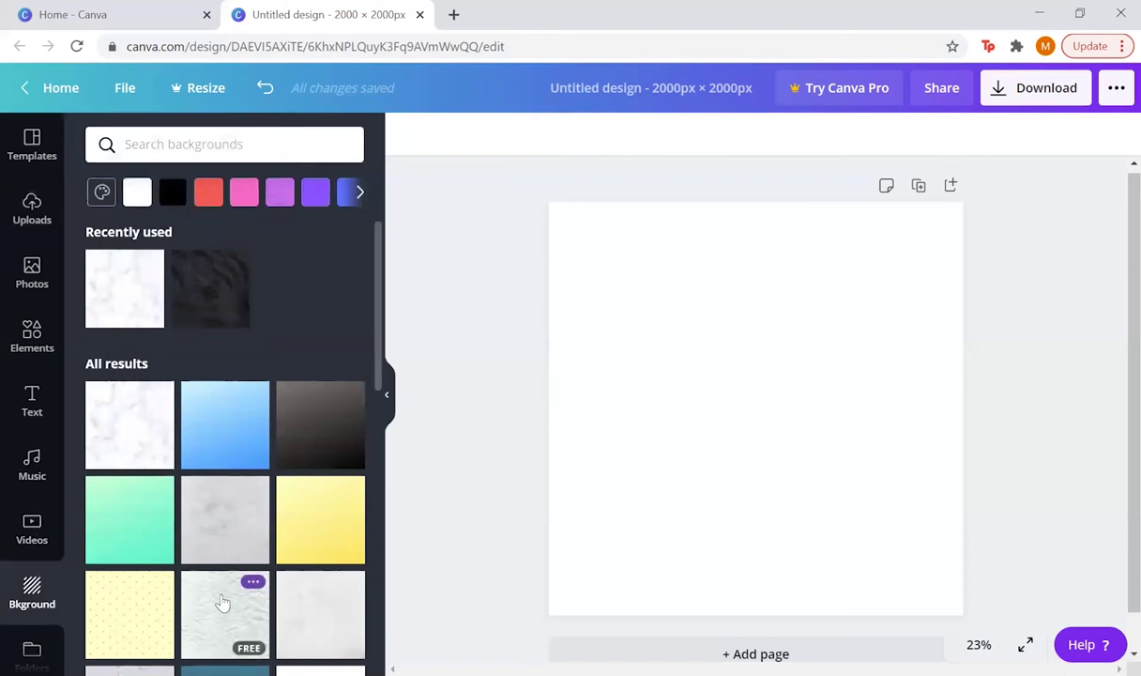
scroll(221, 602, "down", 2)
scroll(221, 602, "down", 5)
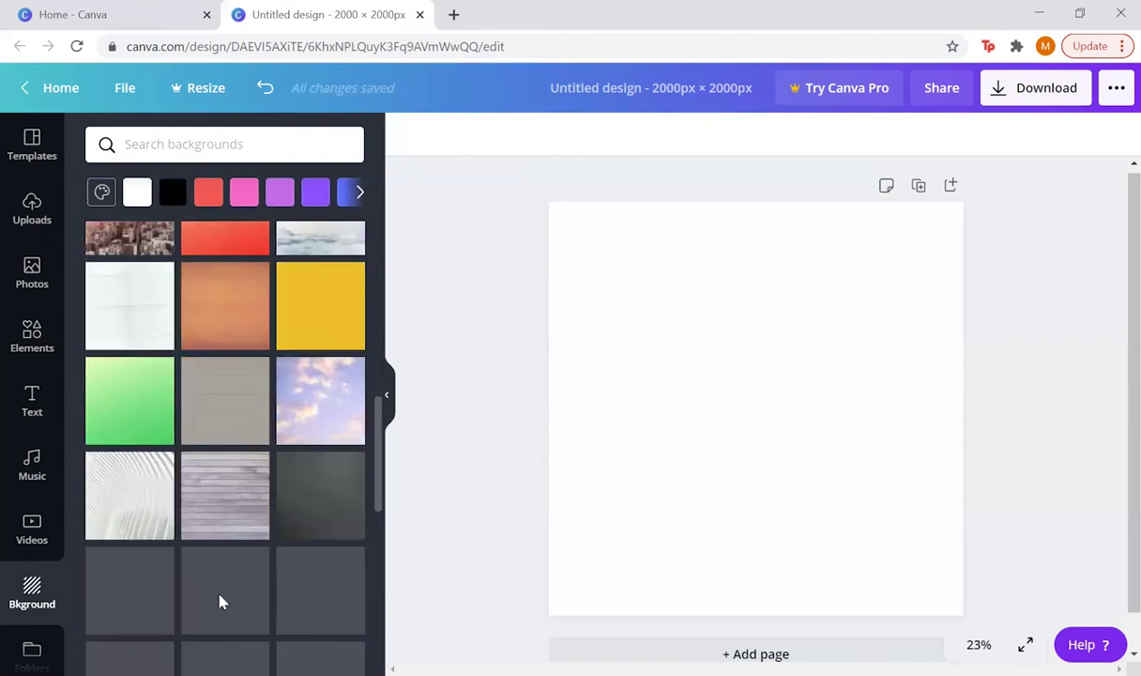
scroll(218, 602, "down", 3)
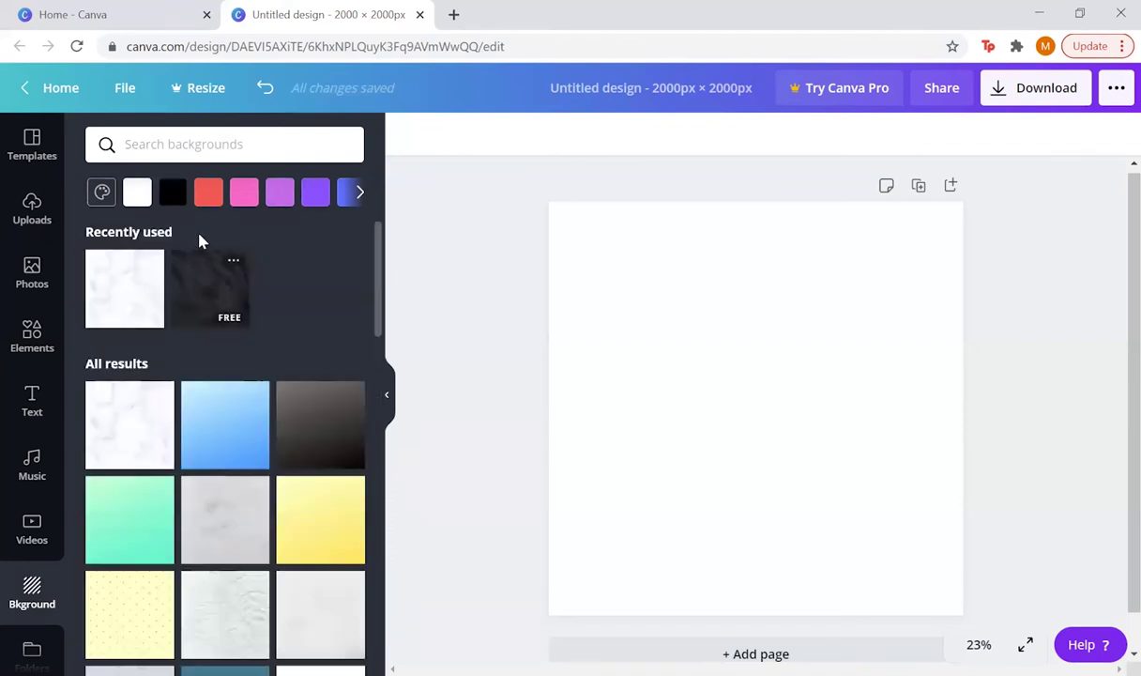
left_click(169, 199)
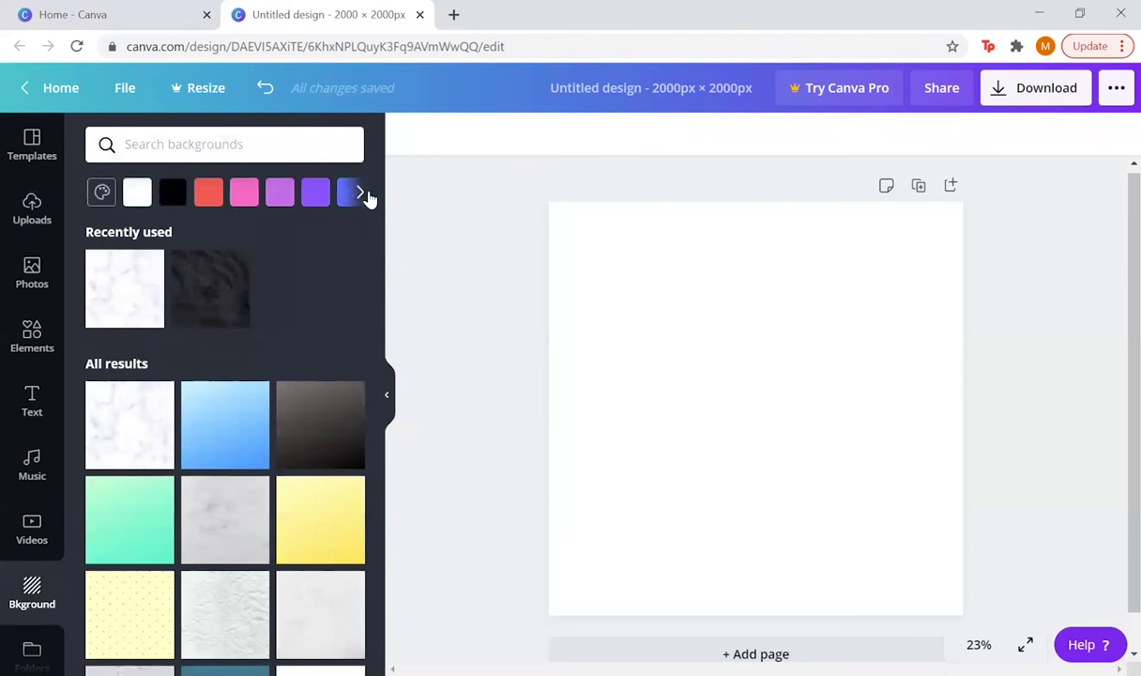
Make the page background a custom light lilac colour, #ECC9F8.
left_click(103, 193)
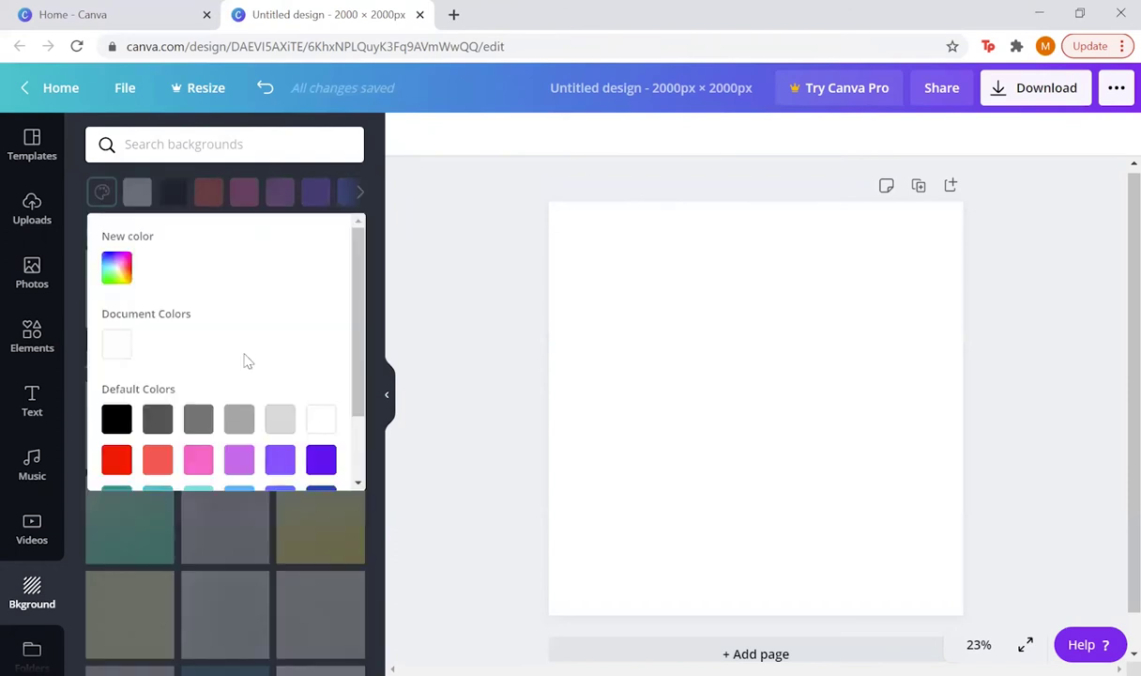
scroll(244, 364, "down", 2)
scroll(244, 364, "up", 2)
scroll(145, 339, "down", 1)
scroll(145, 339, "up", 1)
left_click(117, 268)
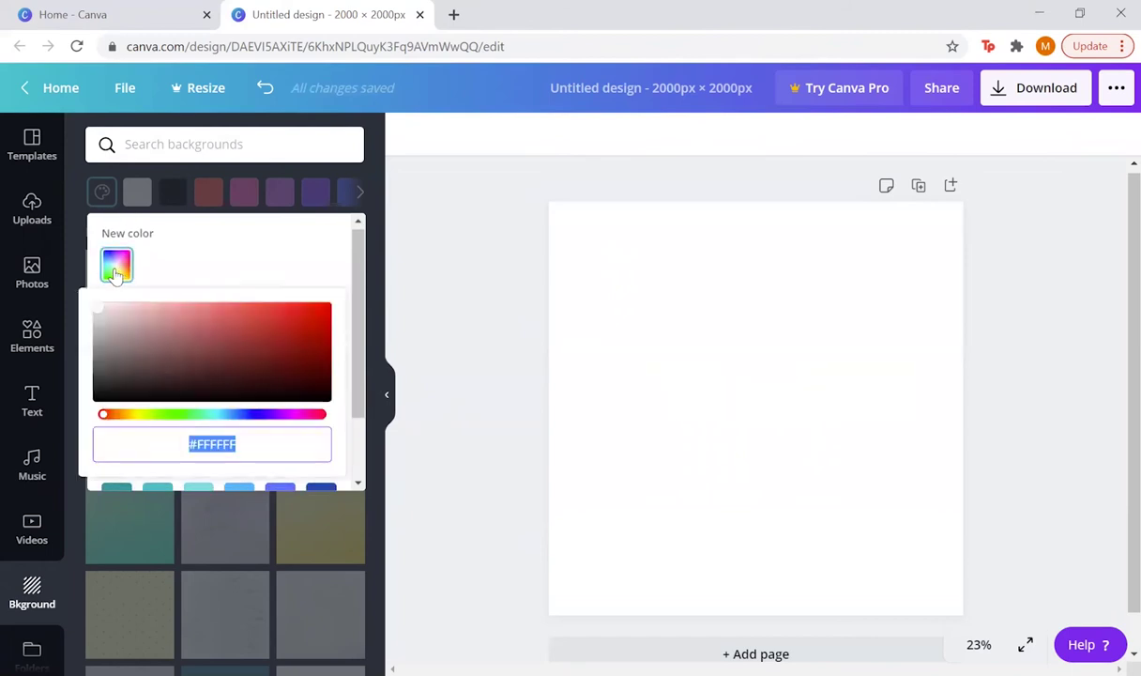
left_click(276, 415)
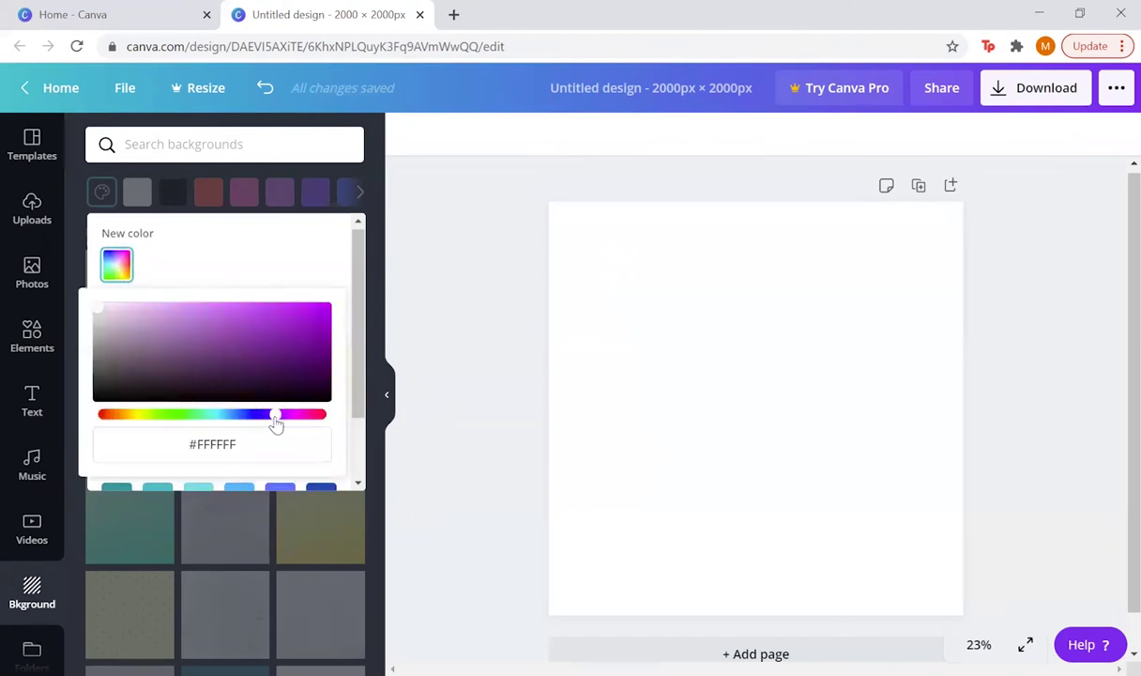
left_click(138, 312)
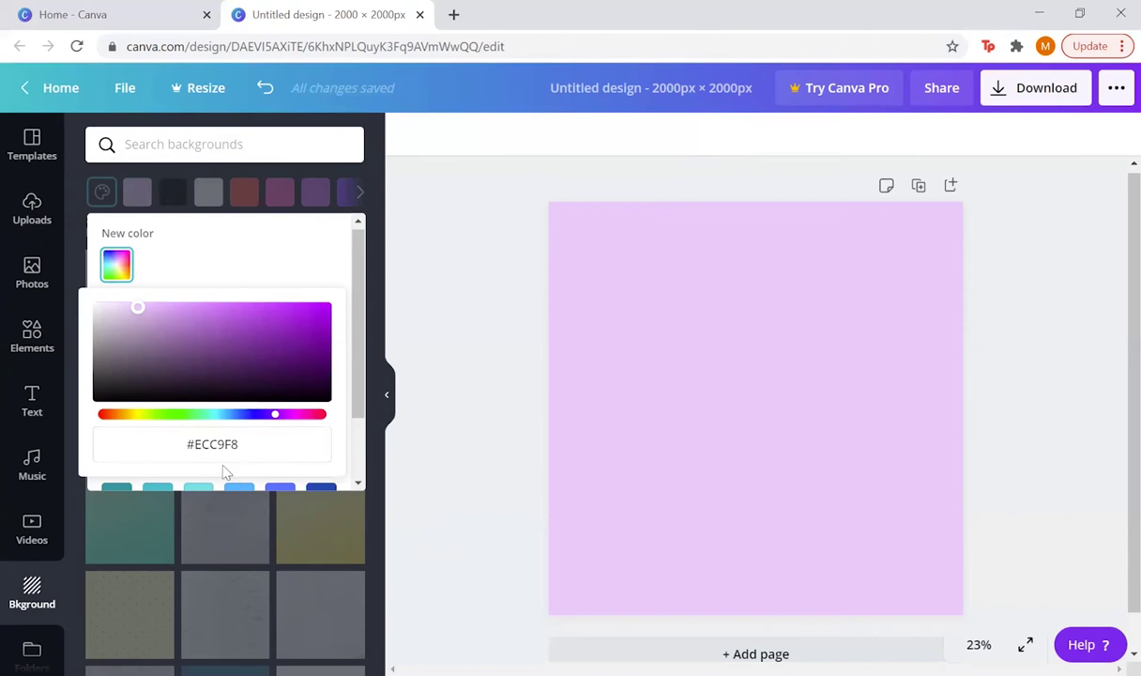
left_click(242, 522)
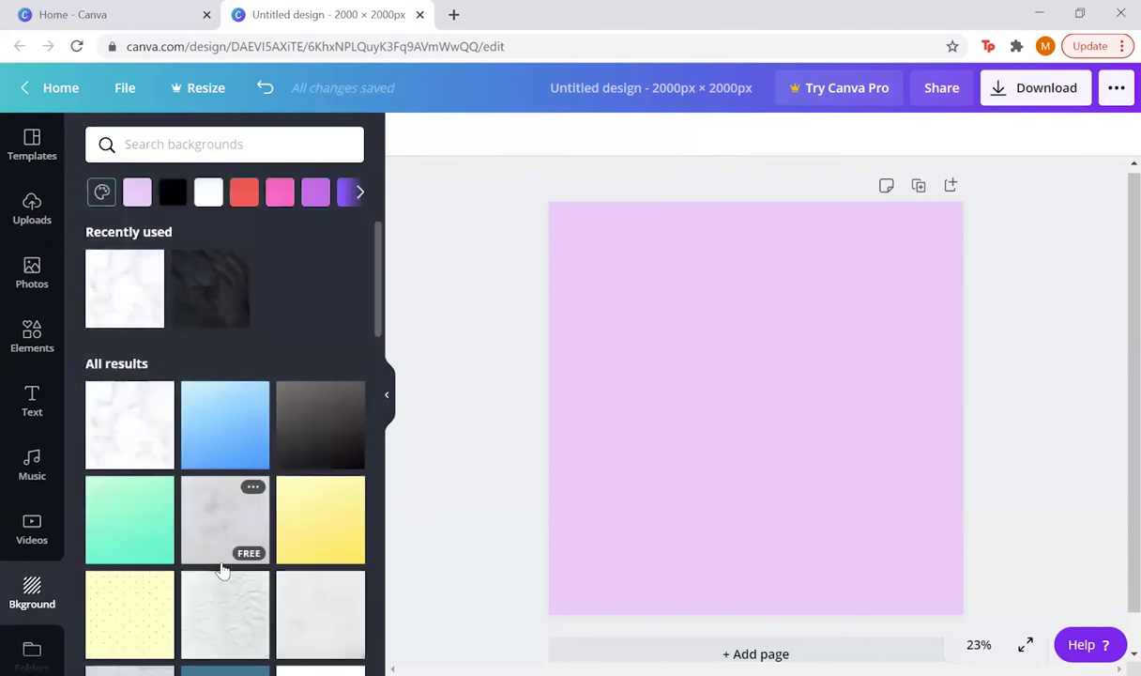
left_click(138, 192)
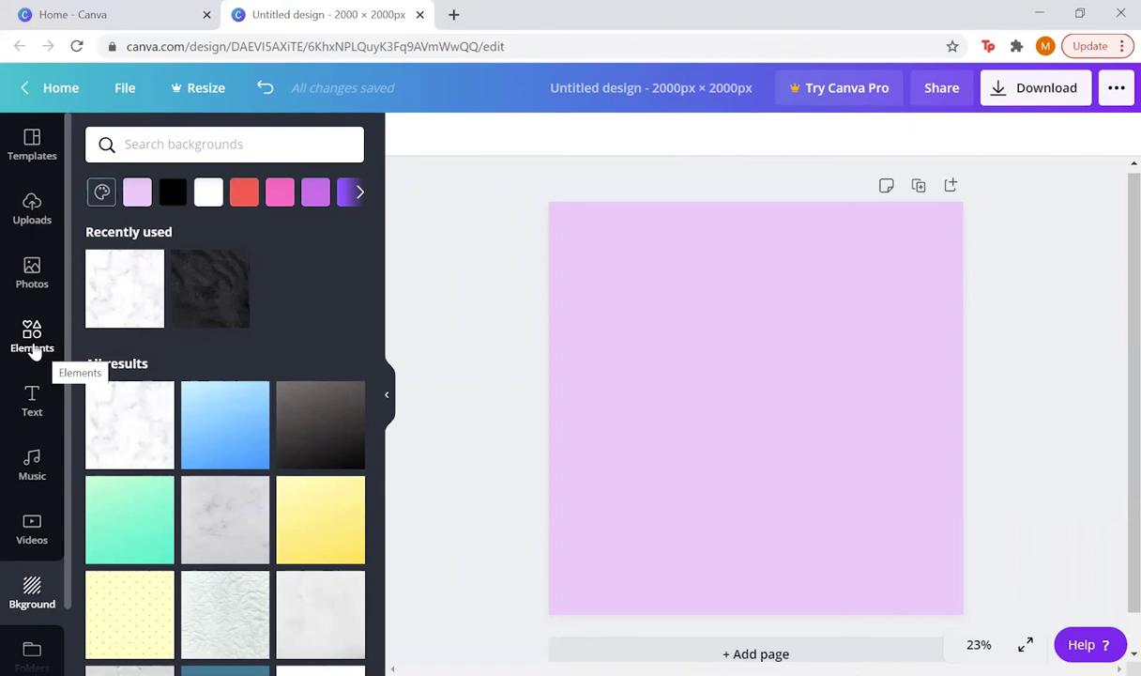
Open the Elements library and browse its graphics.
left_click(32, 347)
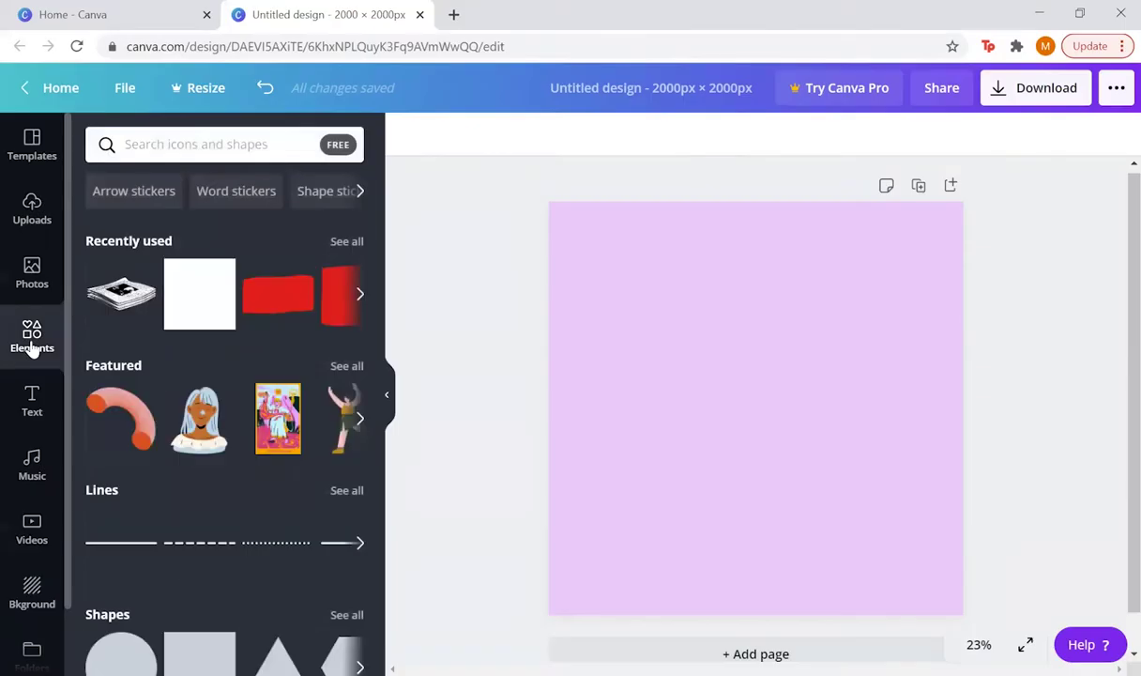
scroll(247, 479, "down", 2)
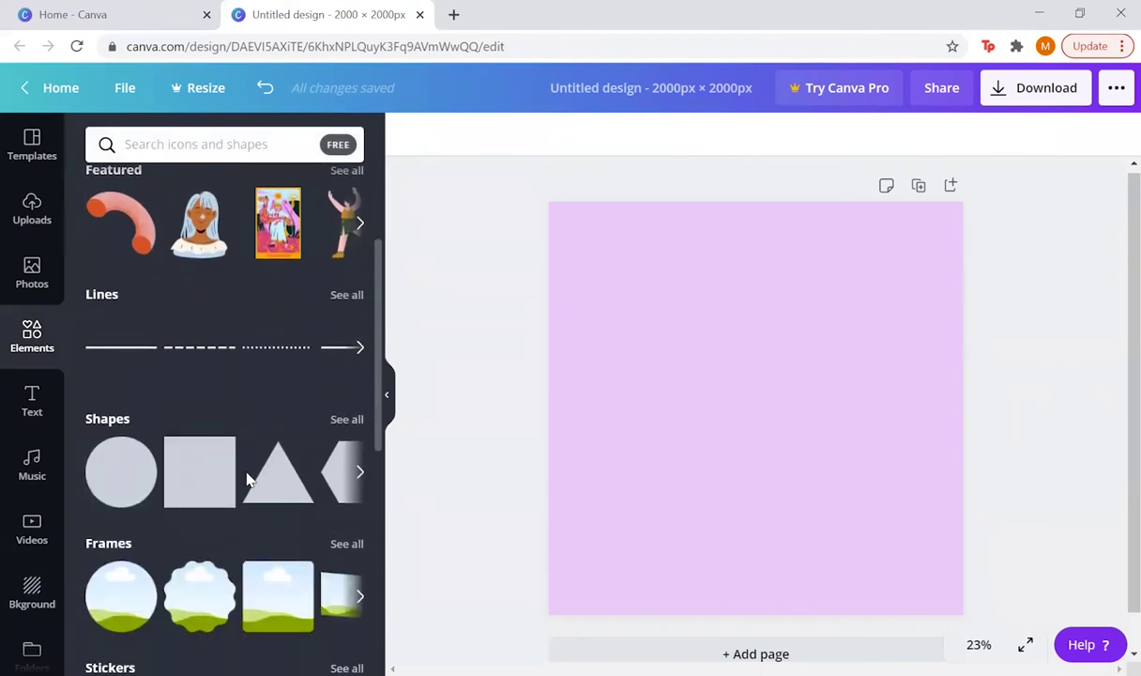
scroll(247, 479, "down", 3)
scroll(247, 480, "down", 4)
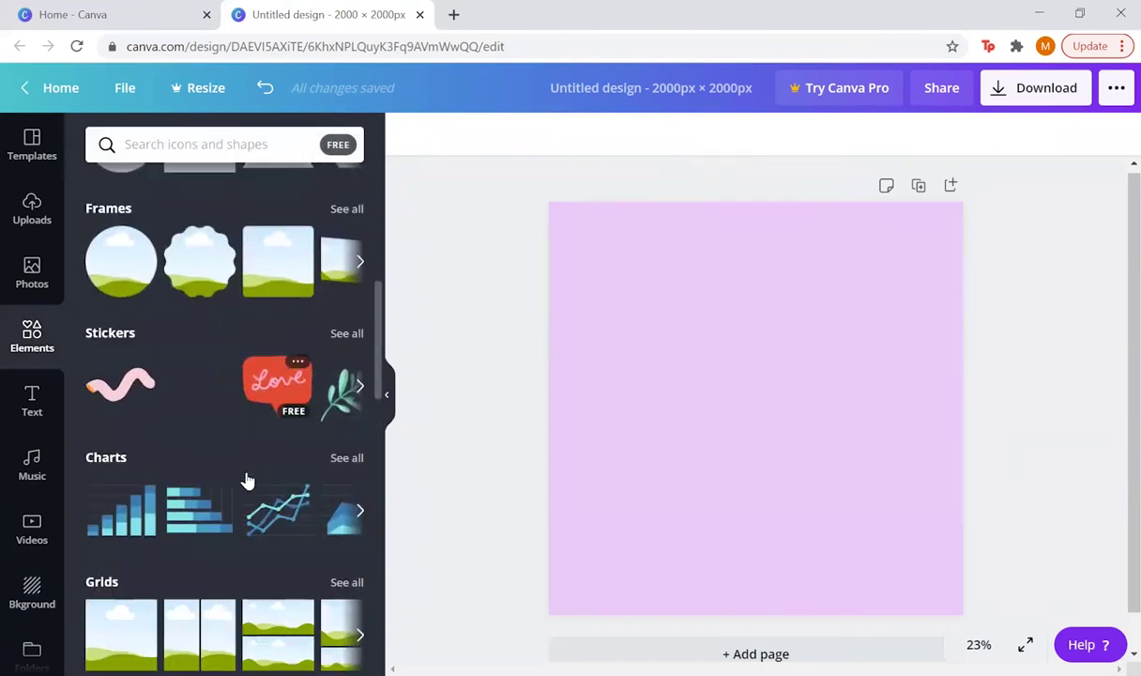
scroll(247, 479, "down", 4)
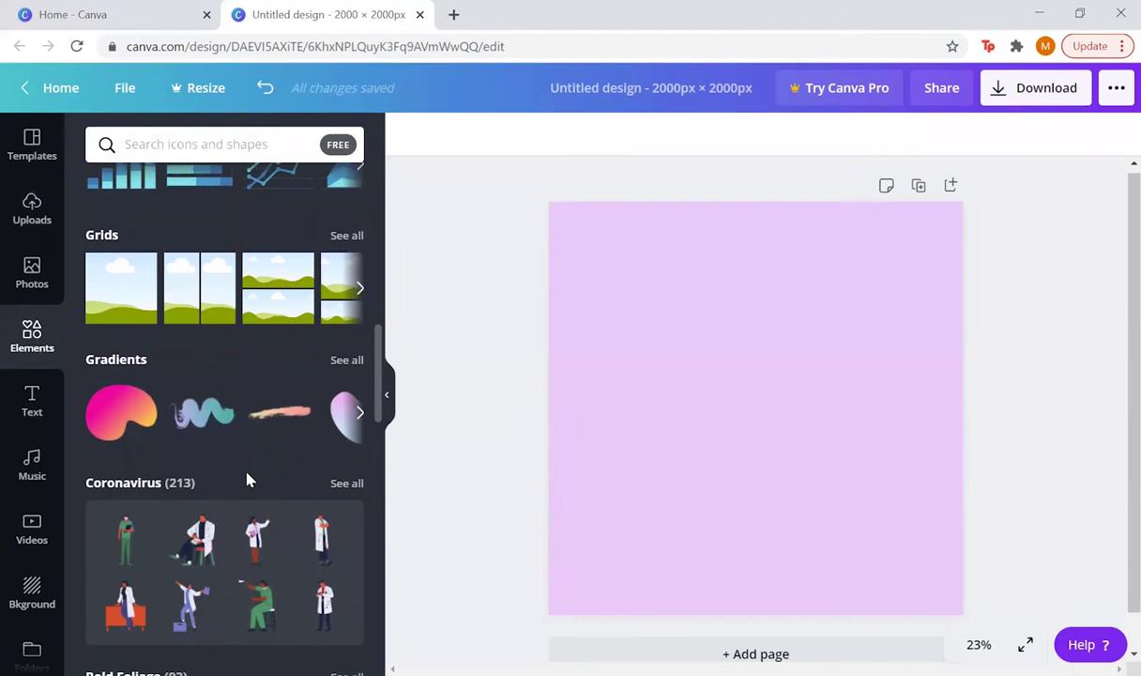
scroll(247, 479, "down", 4)
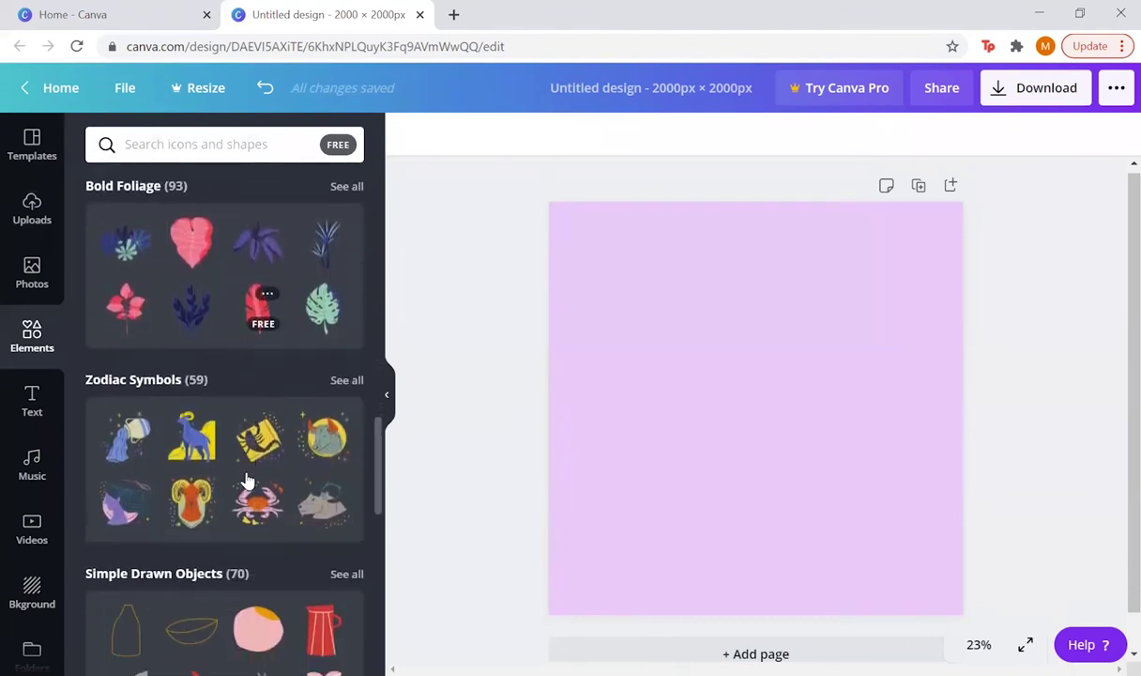
scroll(246, 479, "down", 2)
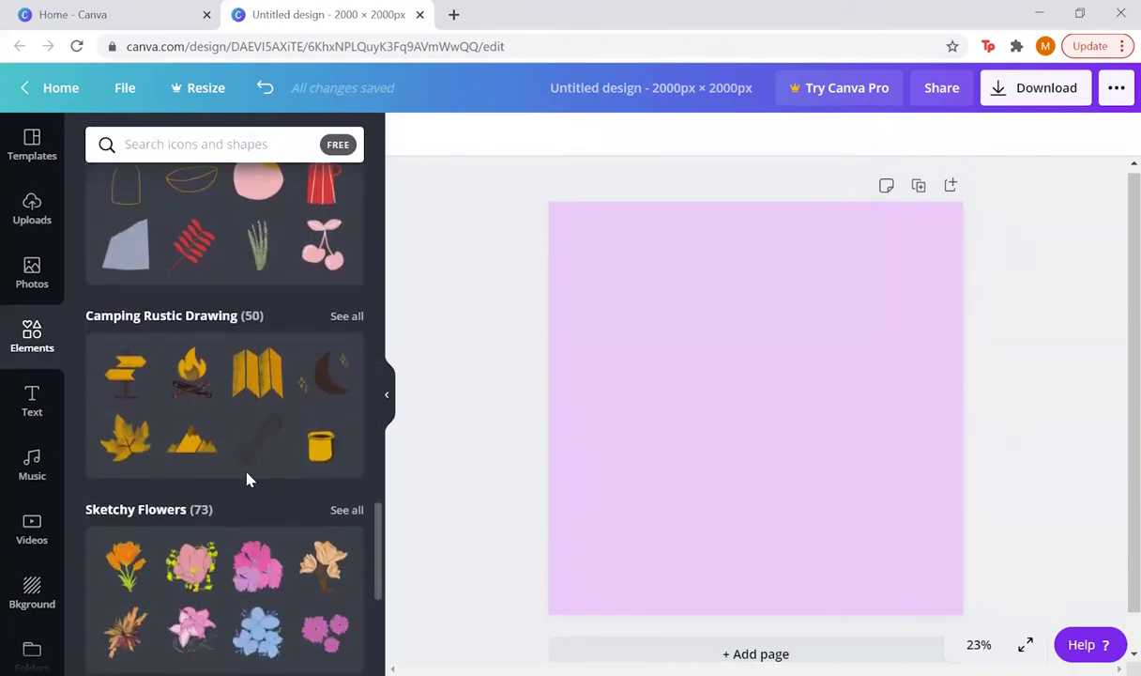
scroll(247, 480, "up", 10)
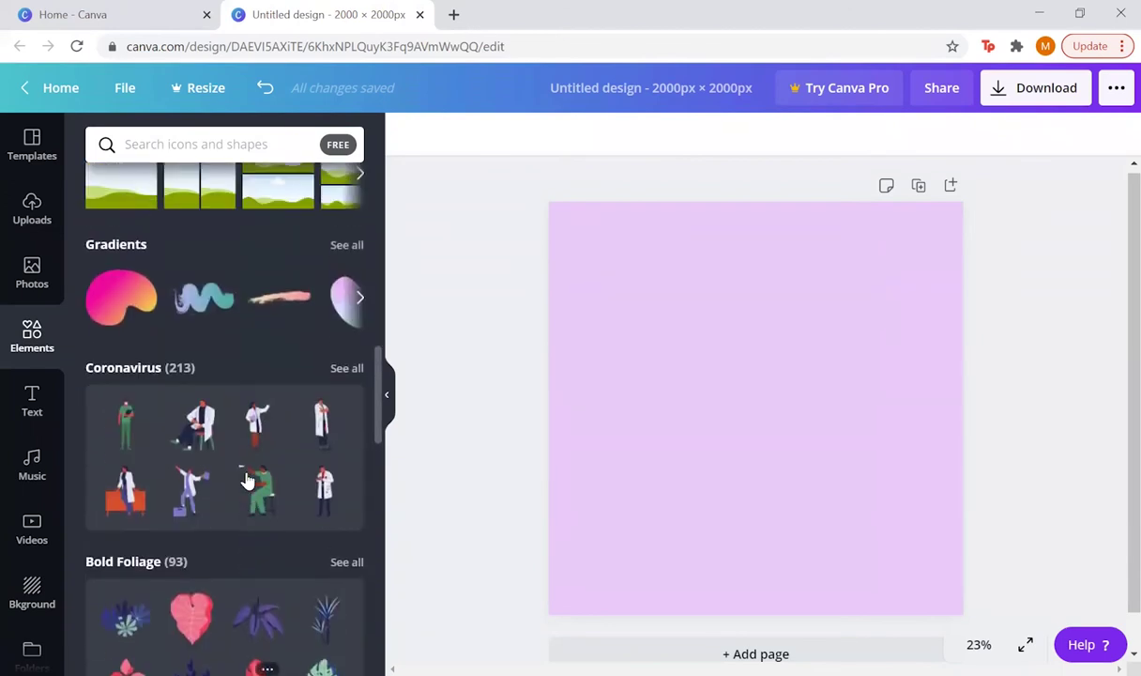
scroll(247, 480, "up", 10)
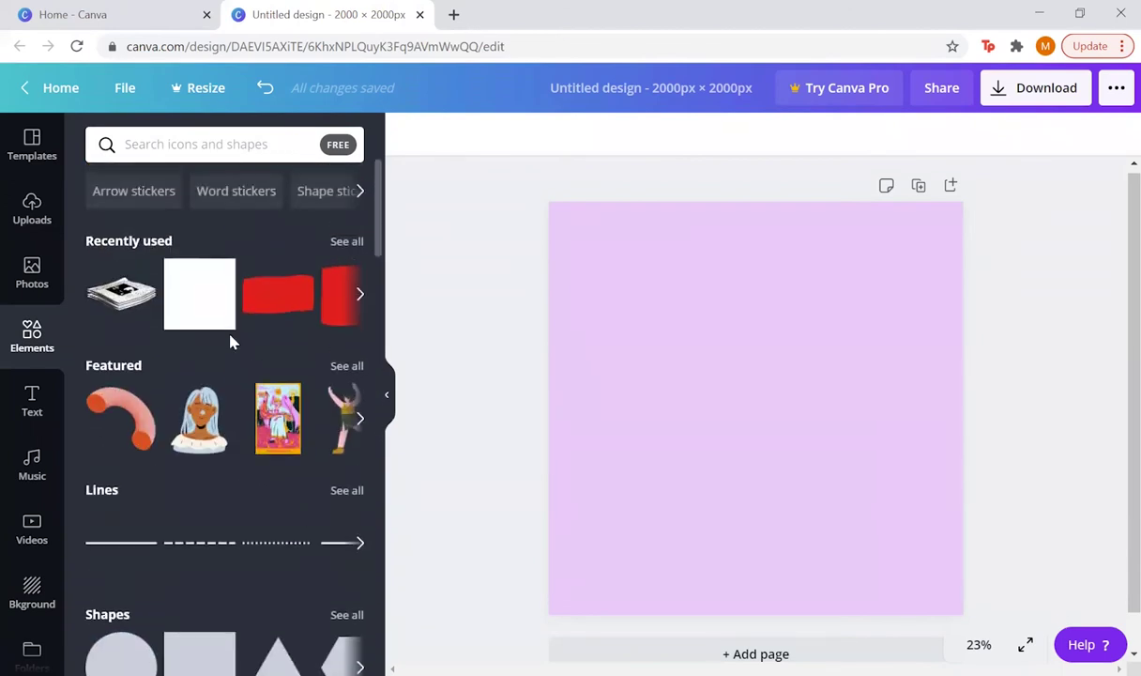
Search Elements for 'clapper board' and scroll through the clapperboard results.
left_click(236, 148)
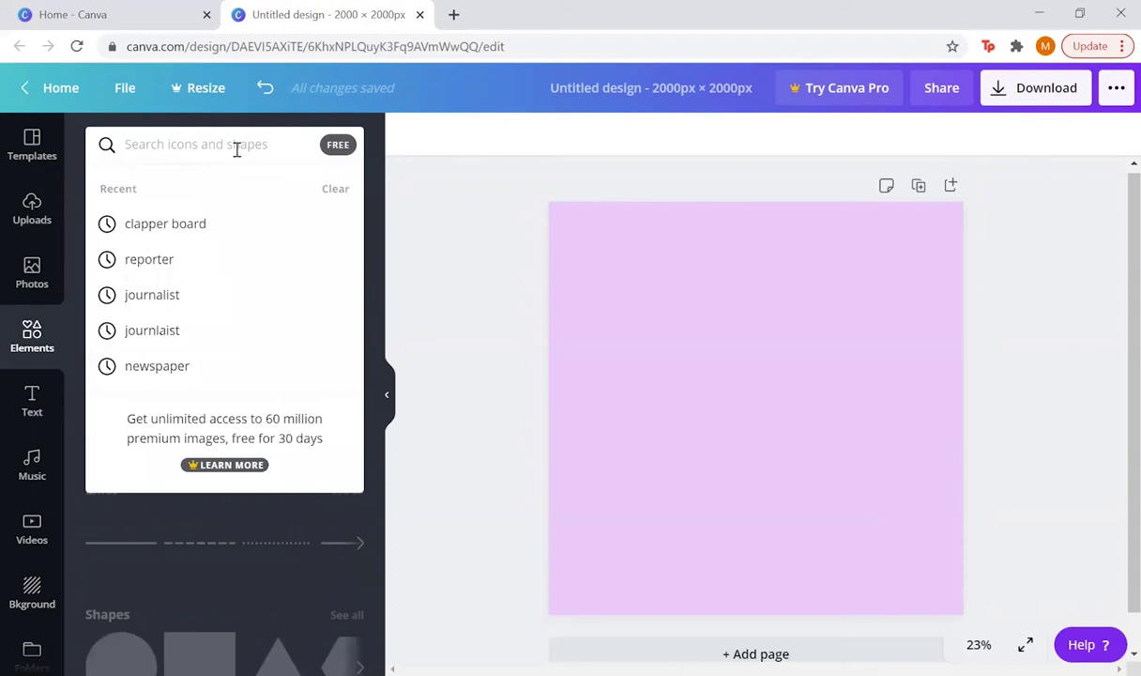
type("cla")
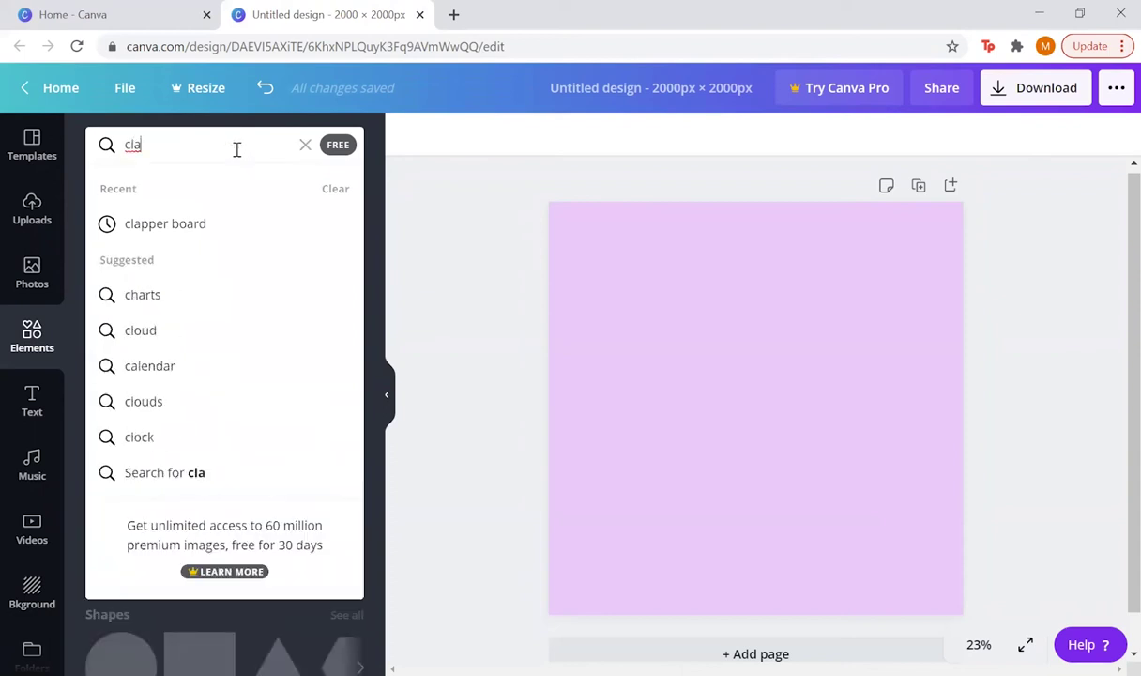
type("pper ")
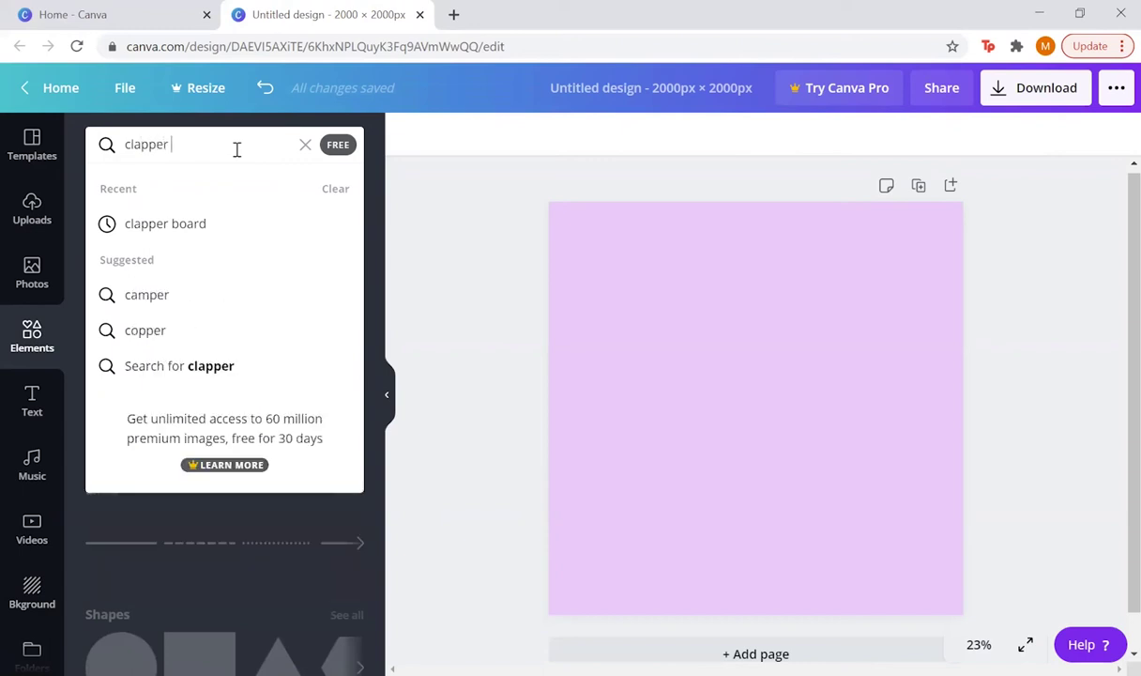
type("board")
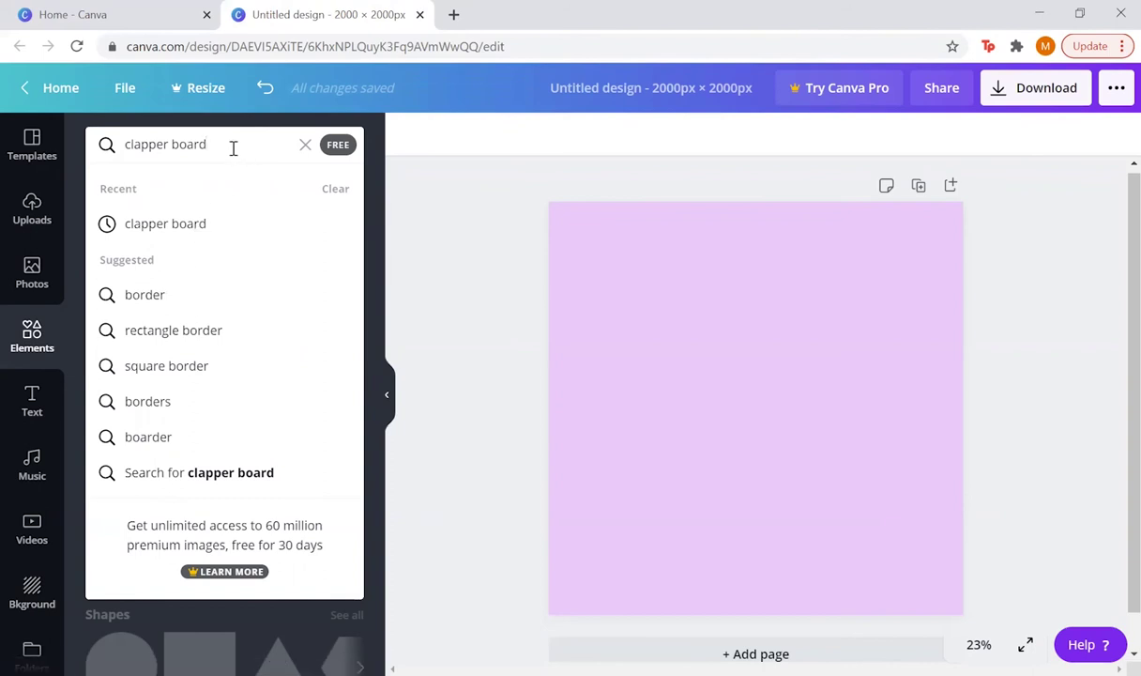
key("Return")
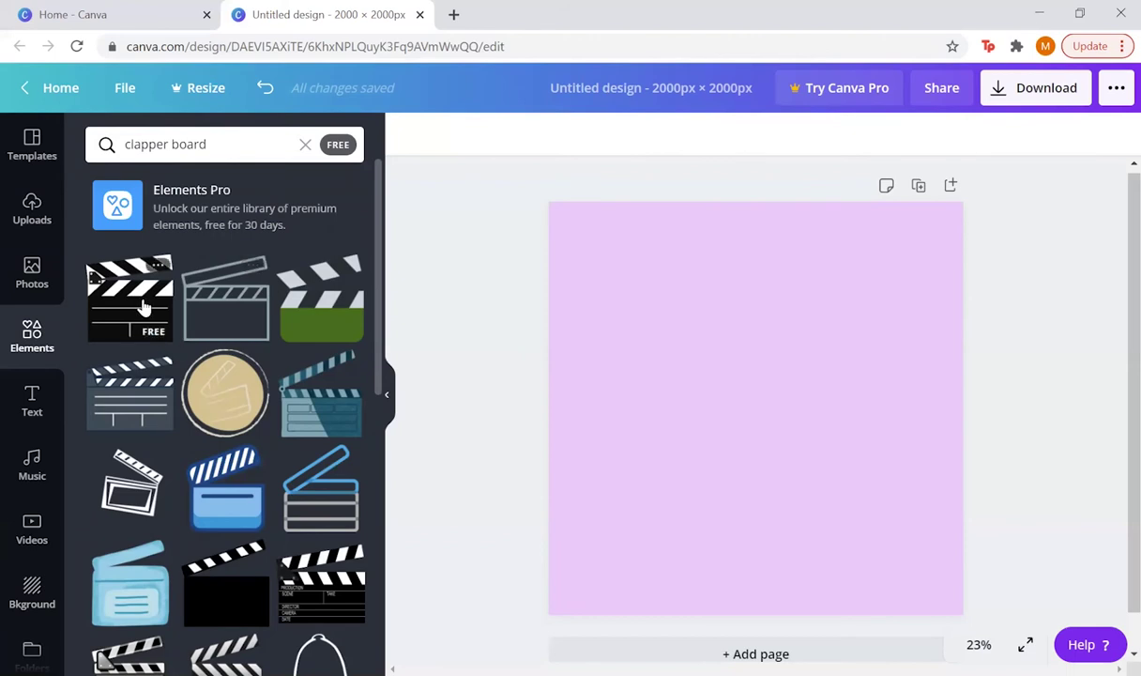
scroll(259, 477, "down", 1)
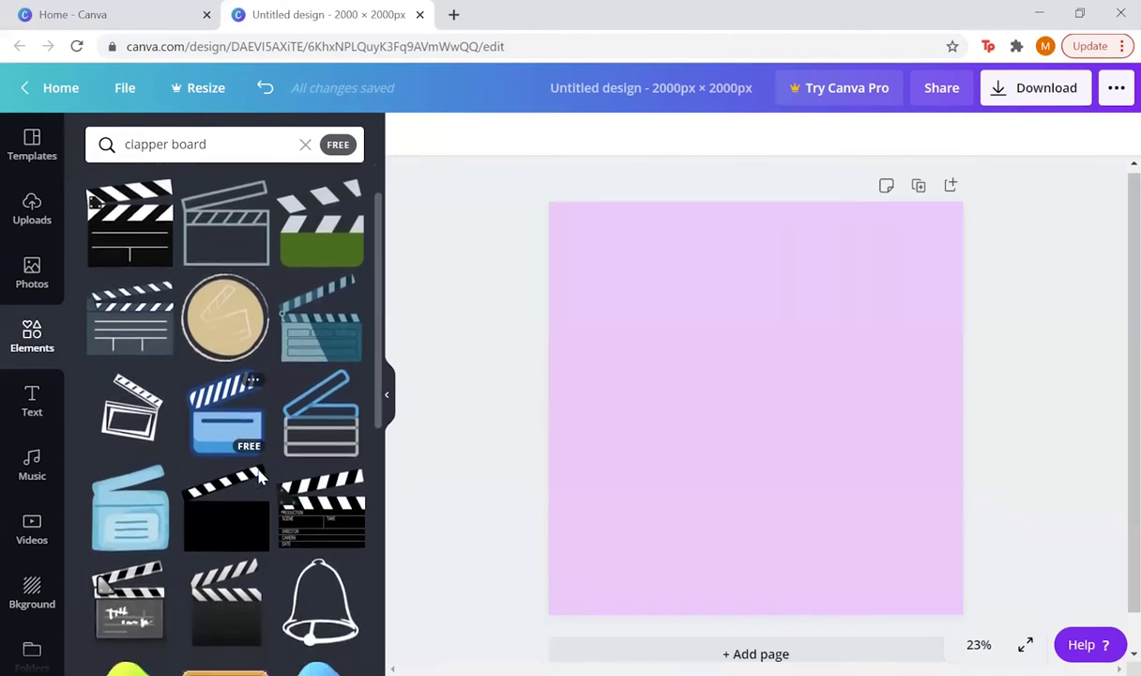
scroll(259, 477, "down", 1)
scroll(259, 477, "down", 2)
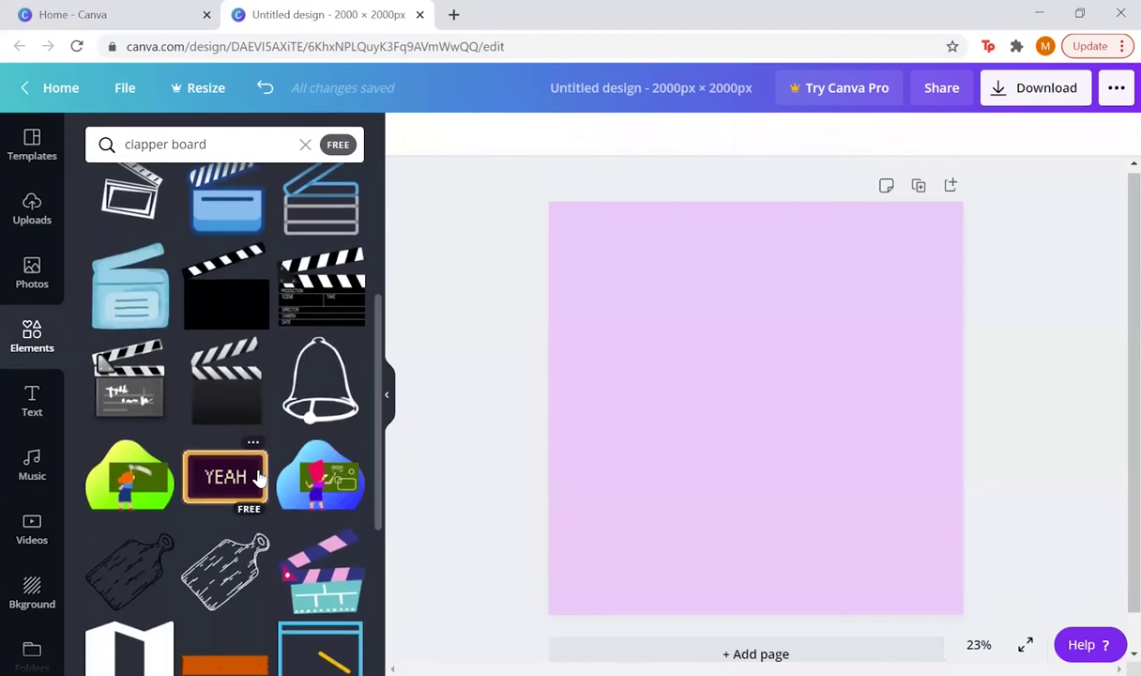
scroll(259, 478, "down", 1)
scroll(260, 477, "up", 4)
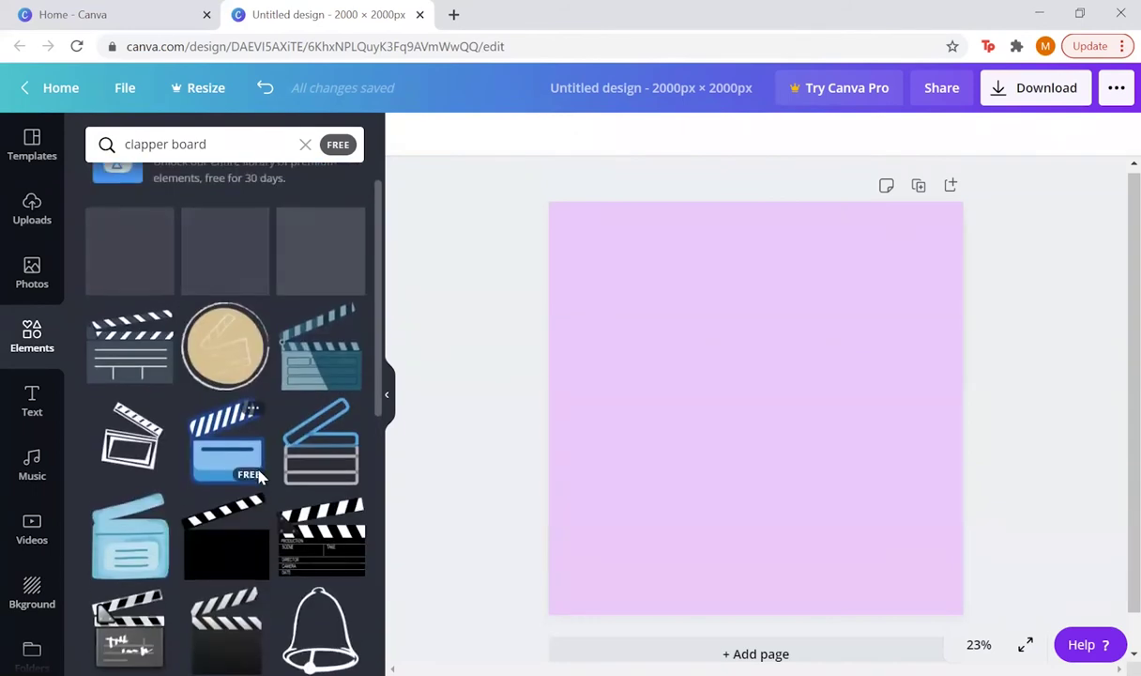
scroll(261, 477, "up", 1)
scroll(147, 338, "down", 3)
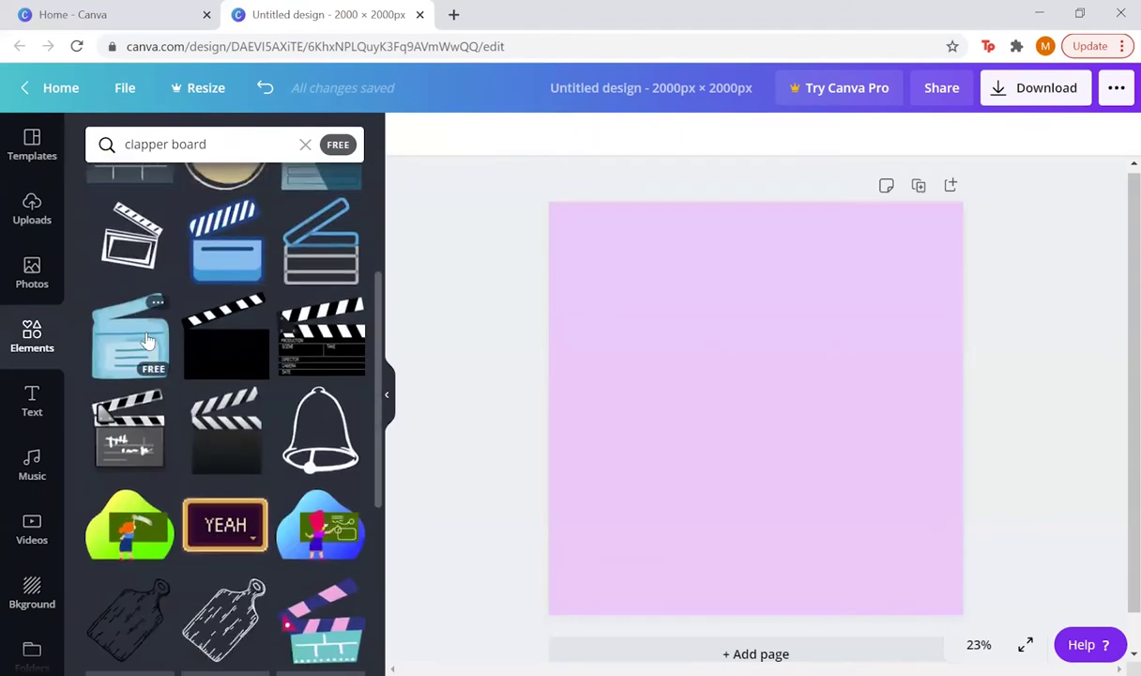
Add the striped clapper board to the page, resize it to about 748 × 680, then deselect it.
left_click(310, 354)
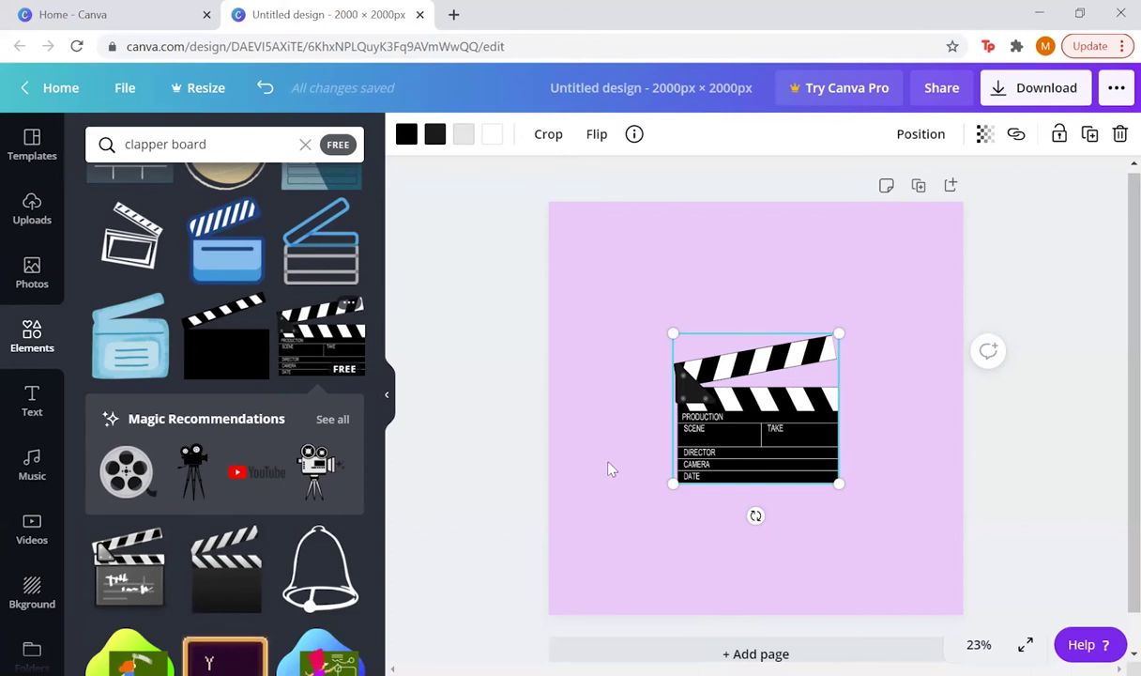
mouse_move(842, 333)
left_mouse_down()
mouse_move(876, 293)
mouse_move(810, 351)
mouse_move(834, 338)
left_mouse_up()
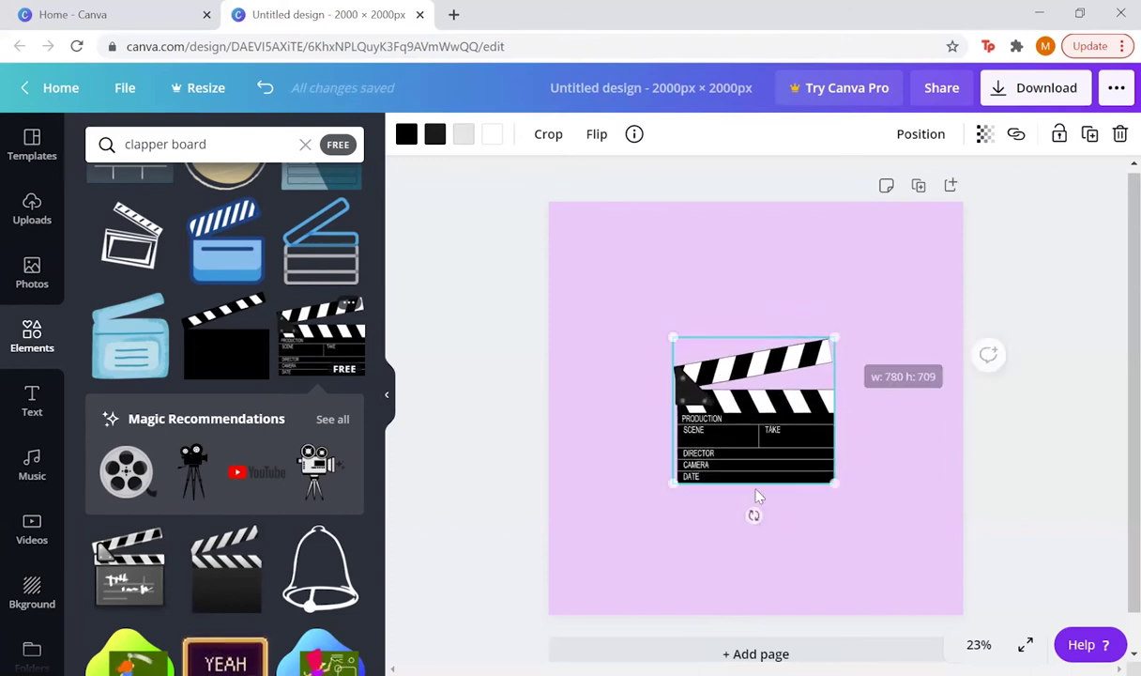
mouse_move(751, 500)
left_mouse_down()
mouse_move(821, 458)
mouse_move(753, 507)
left_mouse_up()
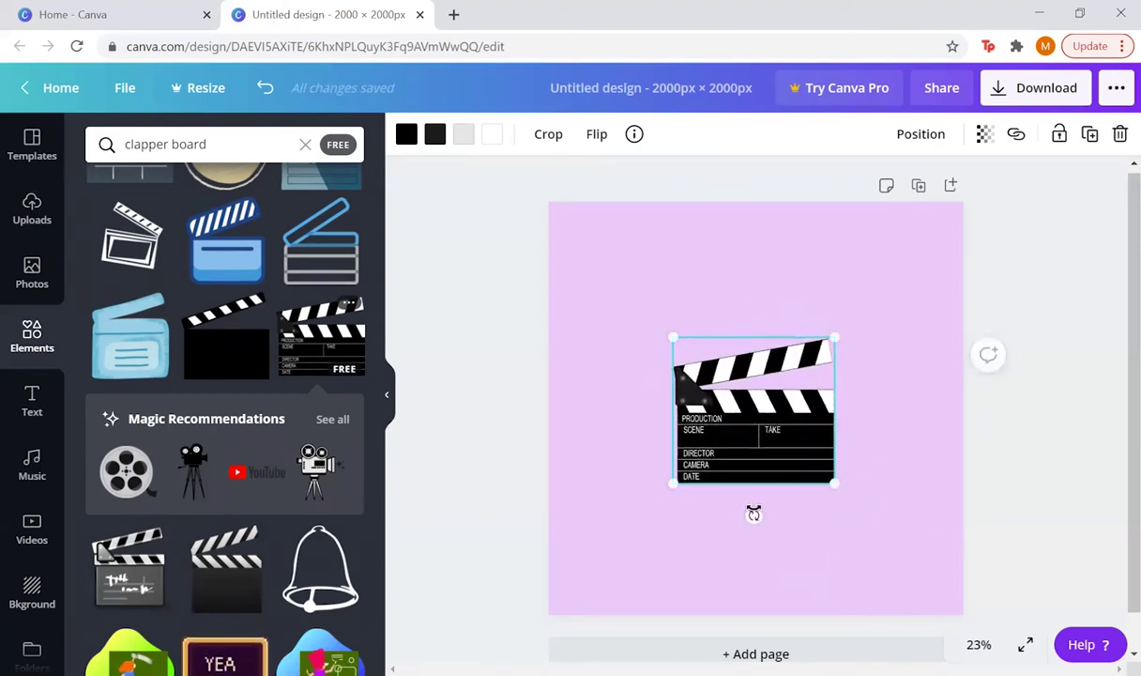
left_click(492, 373)
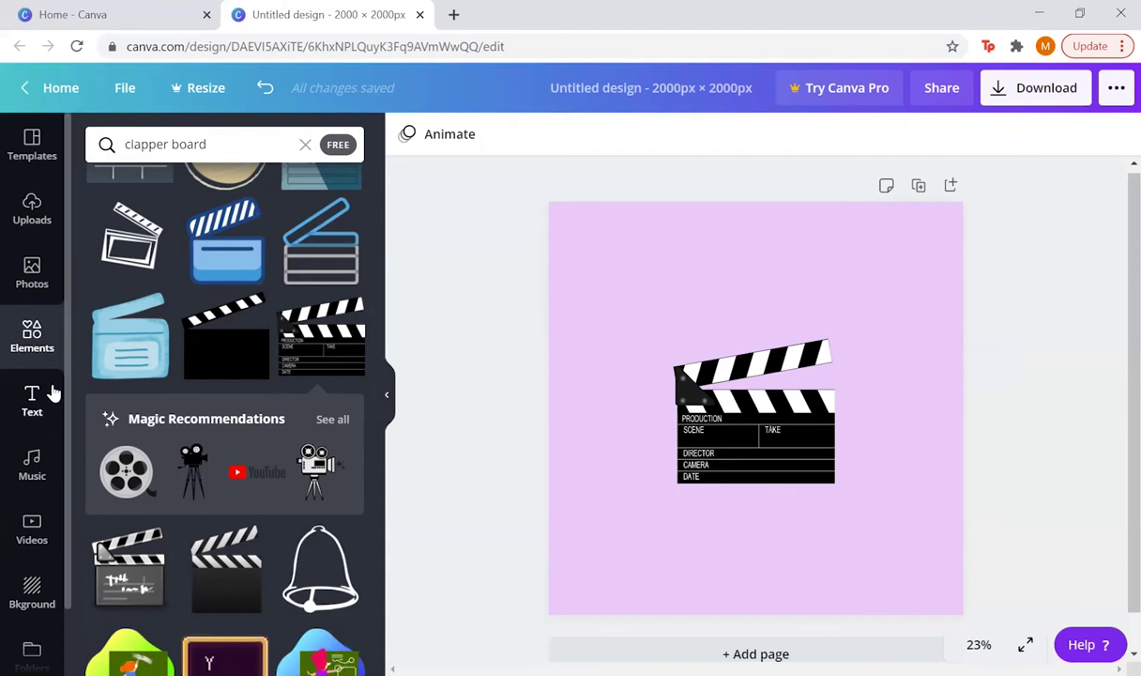
Try a plain heading from the Text panel, browse its fonts, then delete it.
left_click(33, 410)
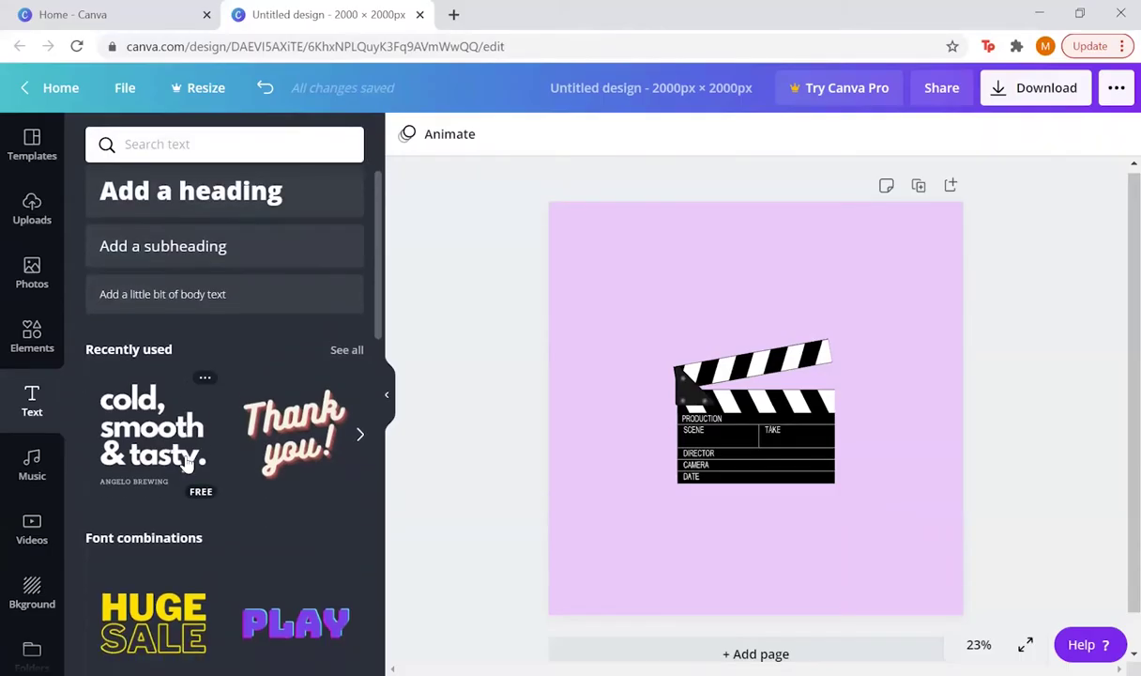
scroll(188, 462, "up", 3)
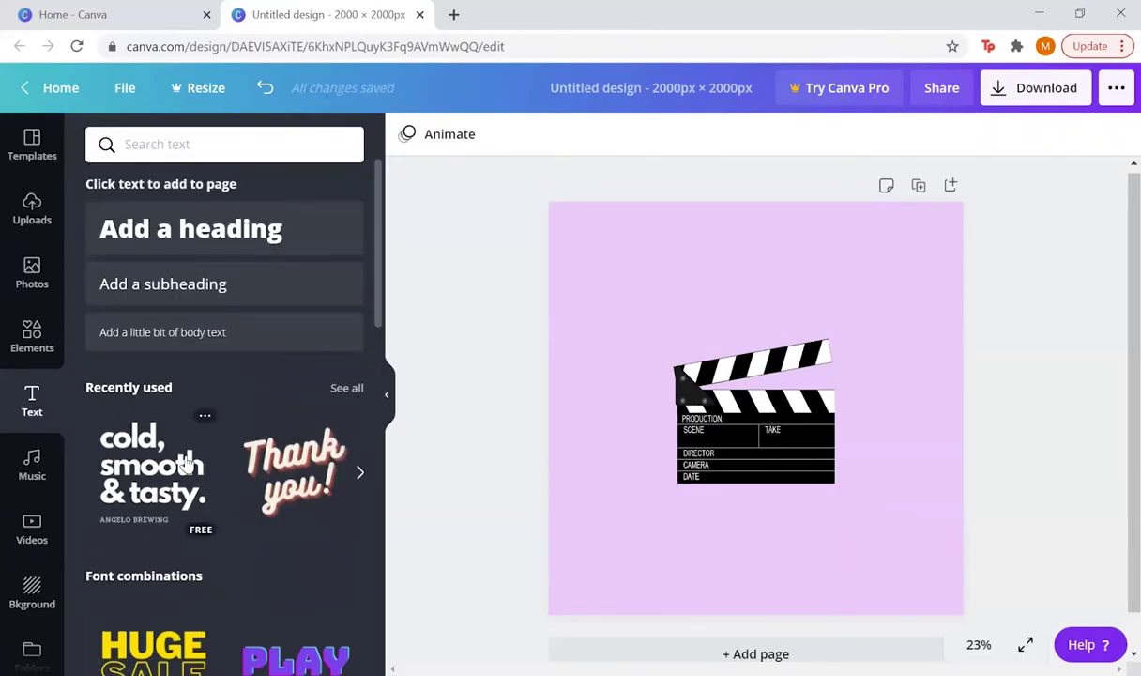
left_click(212, 237)
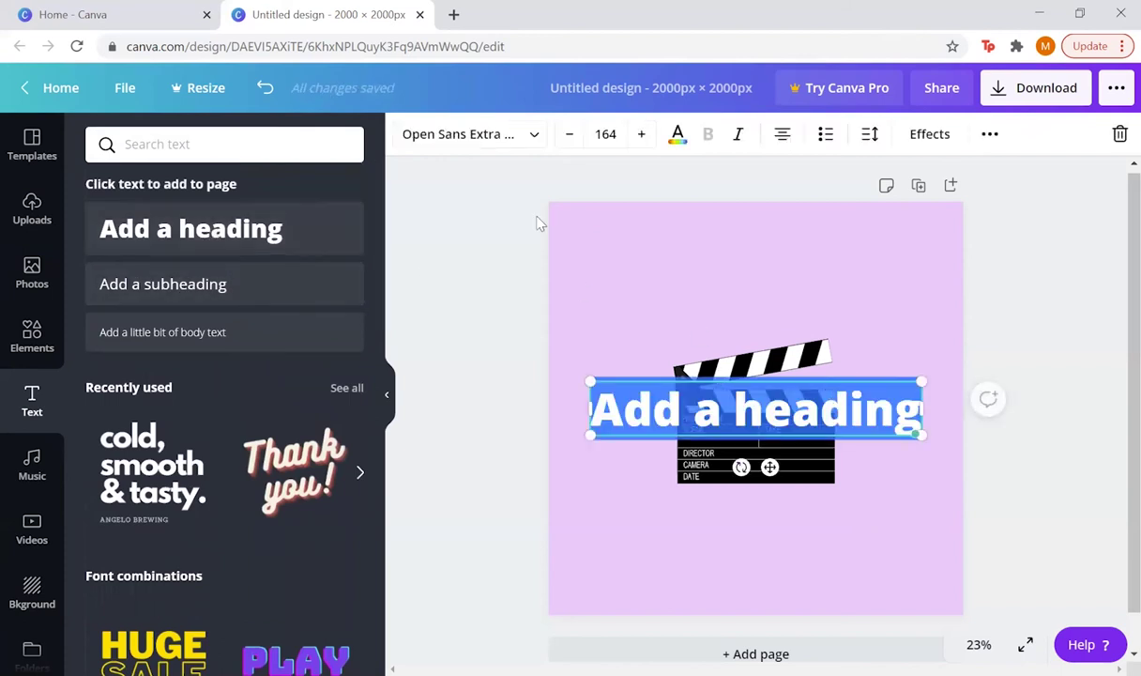
left_click(504, 147)
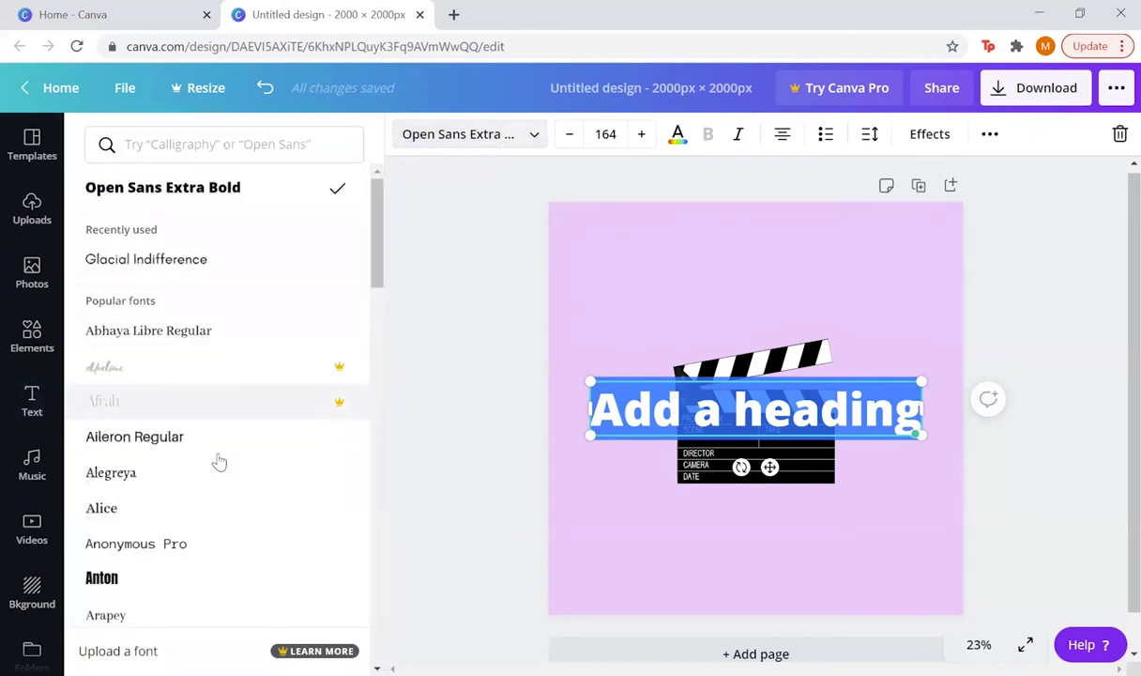
scroll(217, 461, "down", 5)
scroll(215, 463, "down", 10)
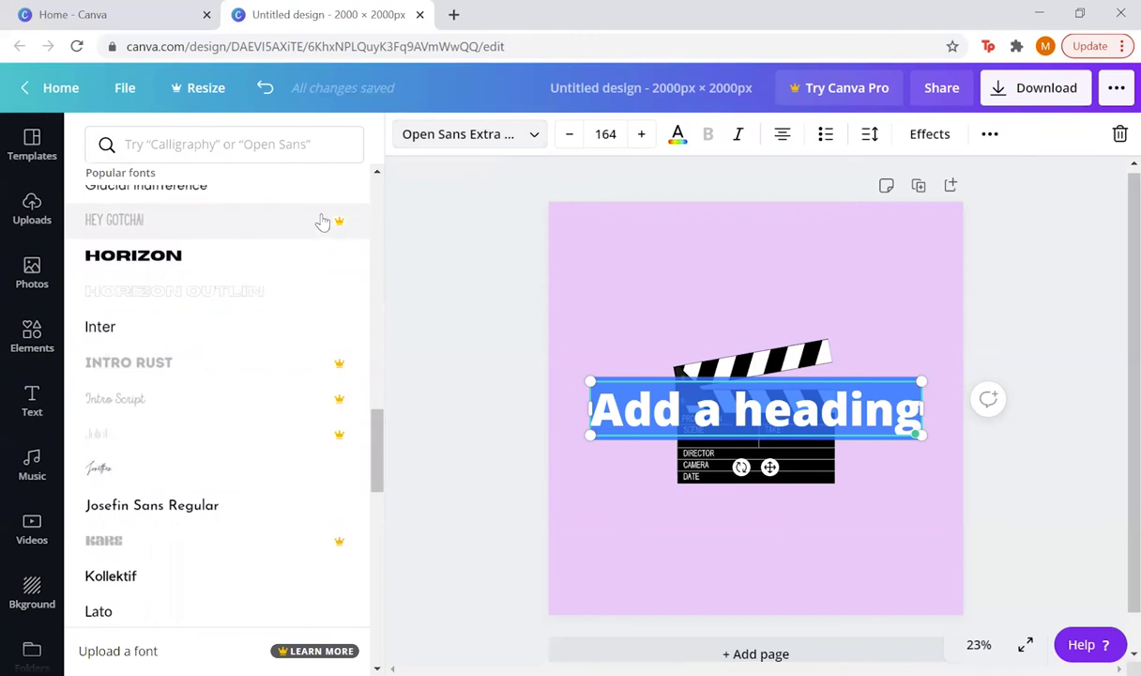
left_click(450, 150)
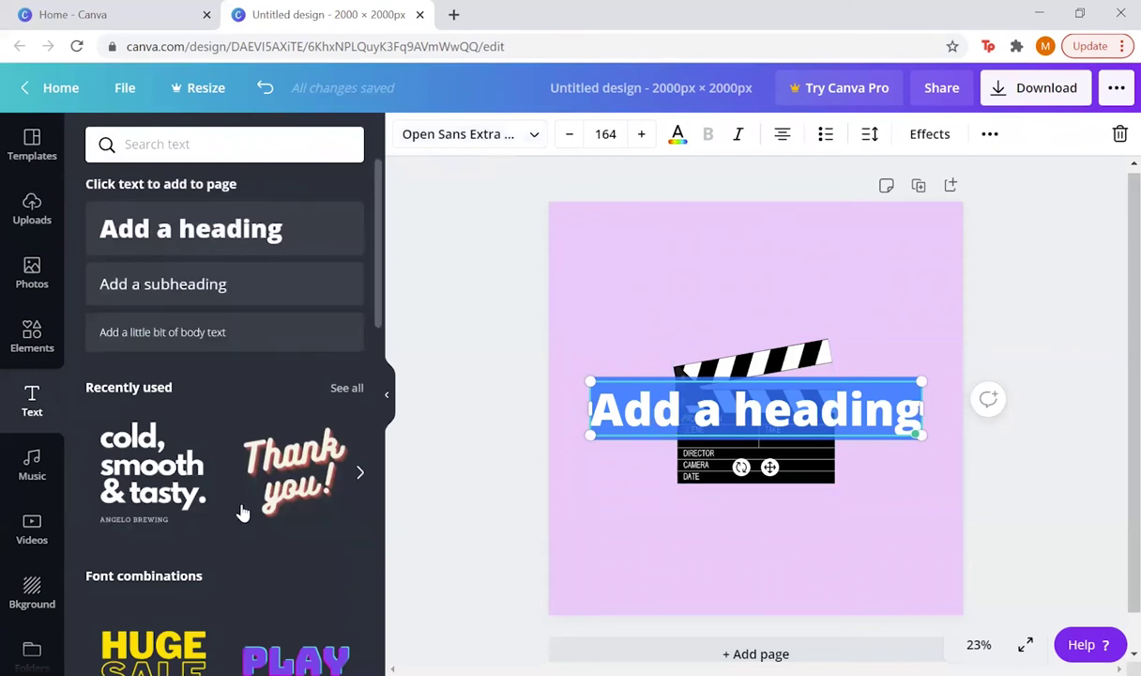
scroll(277, 638, "down", 4)
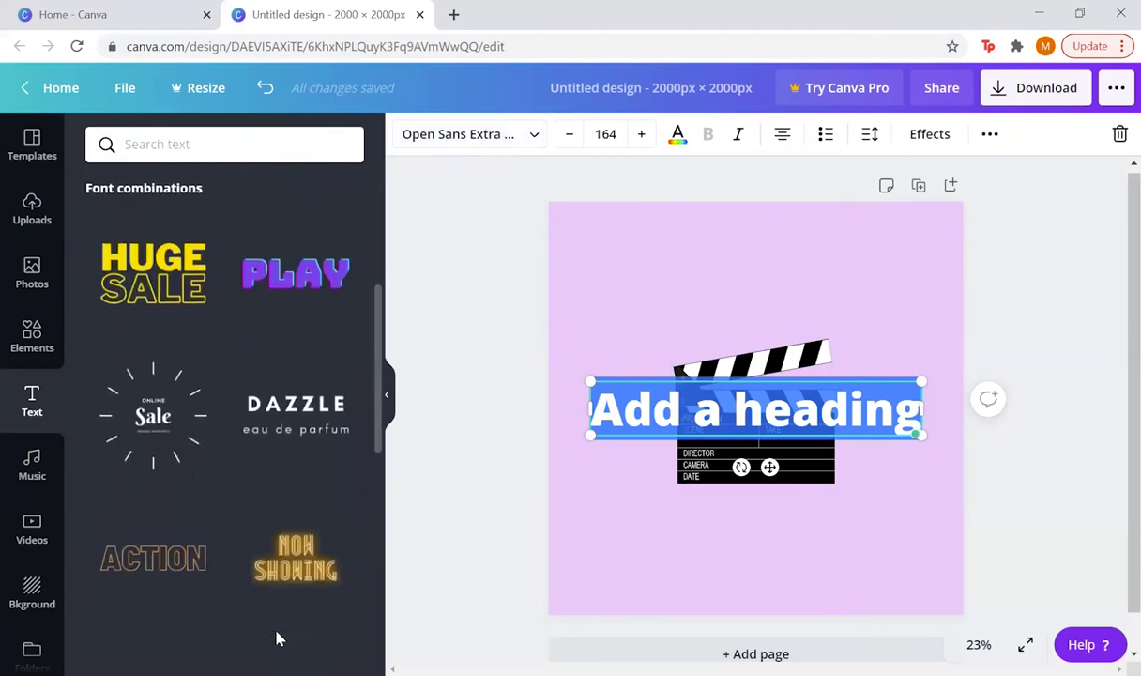
scroll(277, 638, "up", 4)
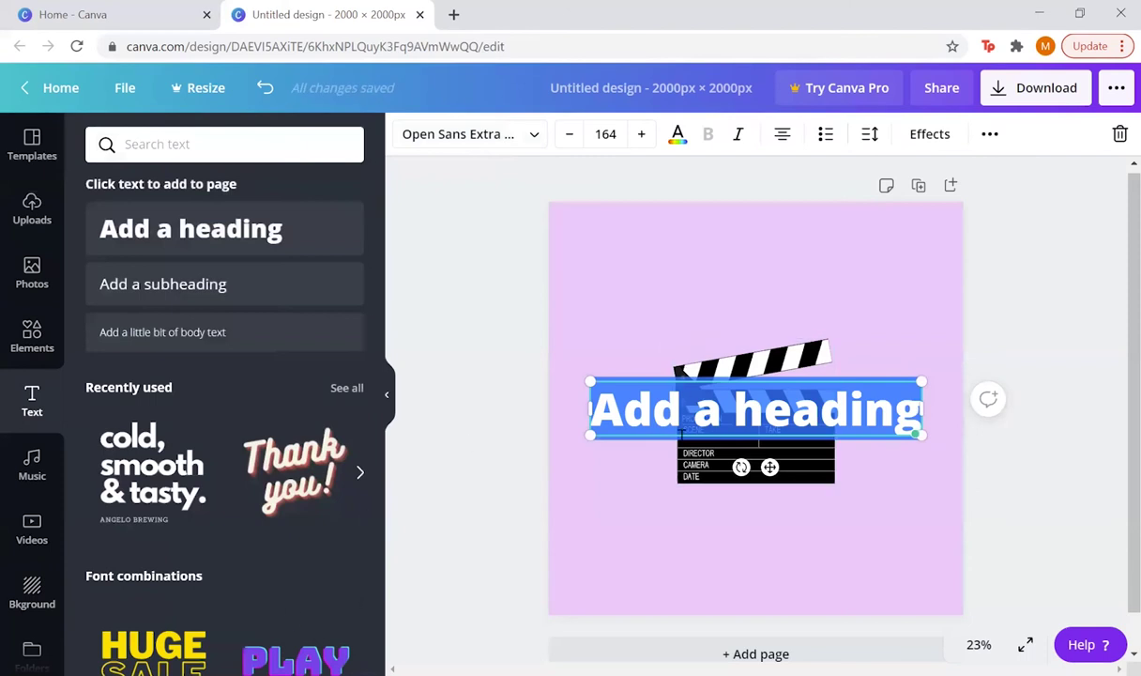
key("Delete")
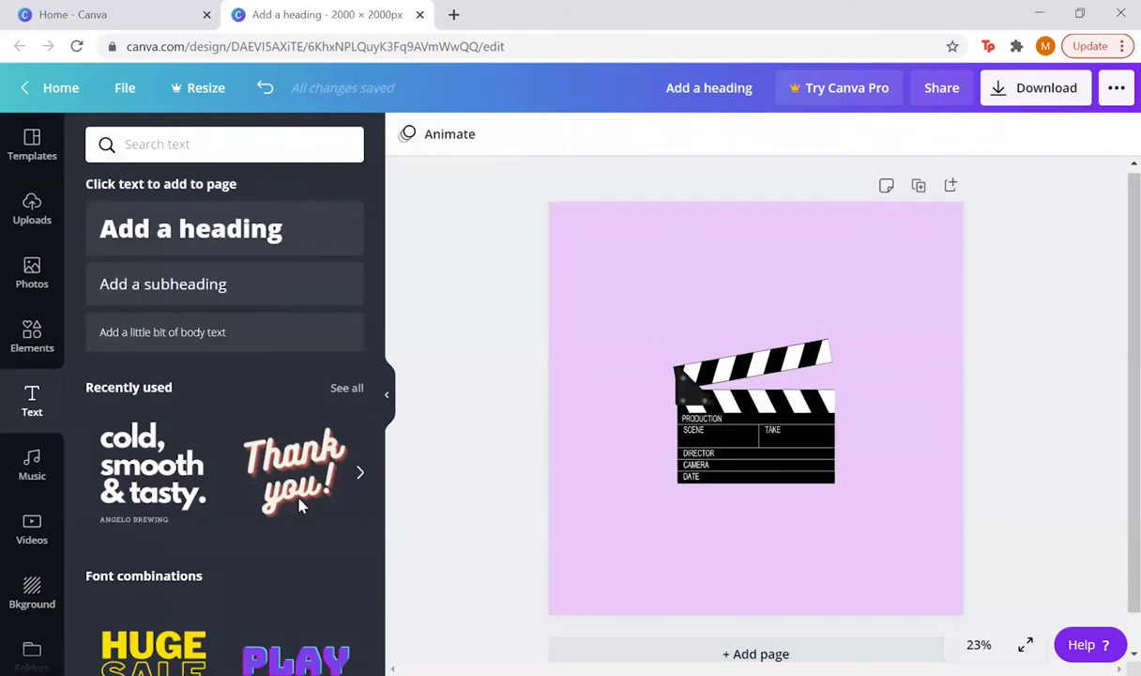
Scroll the Font combinations down to the yellow 'enjoy' text style.
scroll(215, 457, "down", 2)
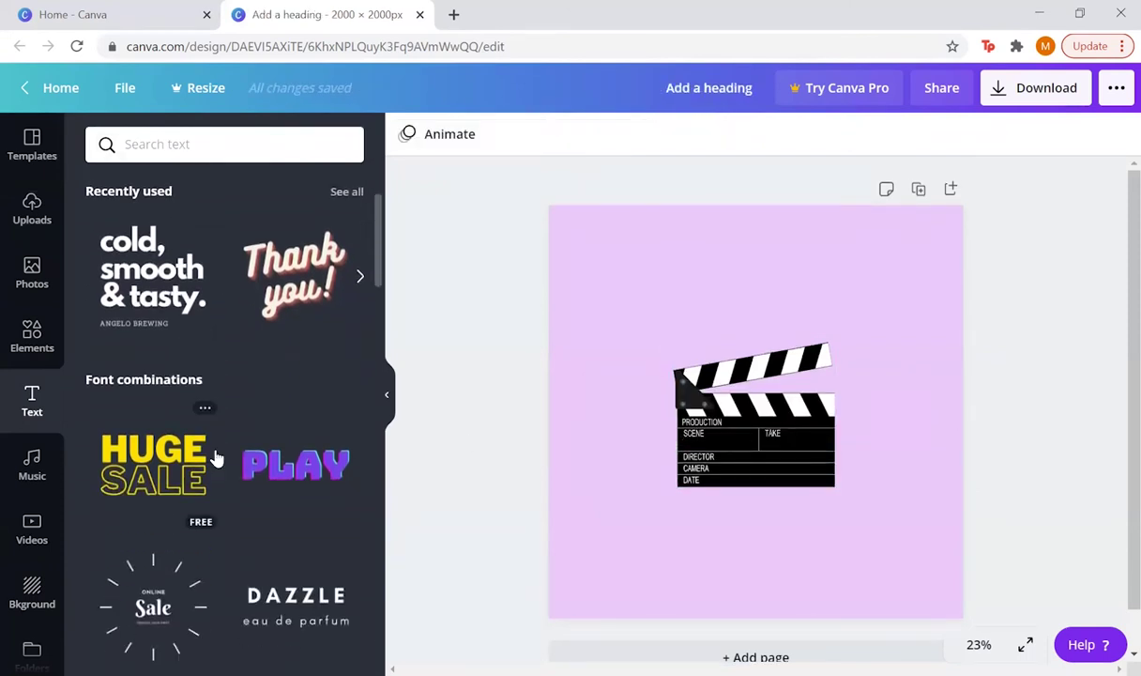
scroll(215, 457, "down", 3)
scroll(215, 457, "down", 8)
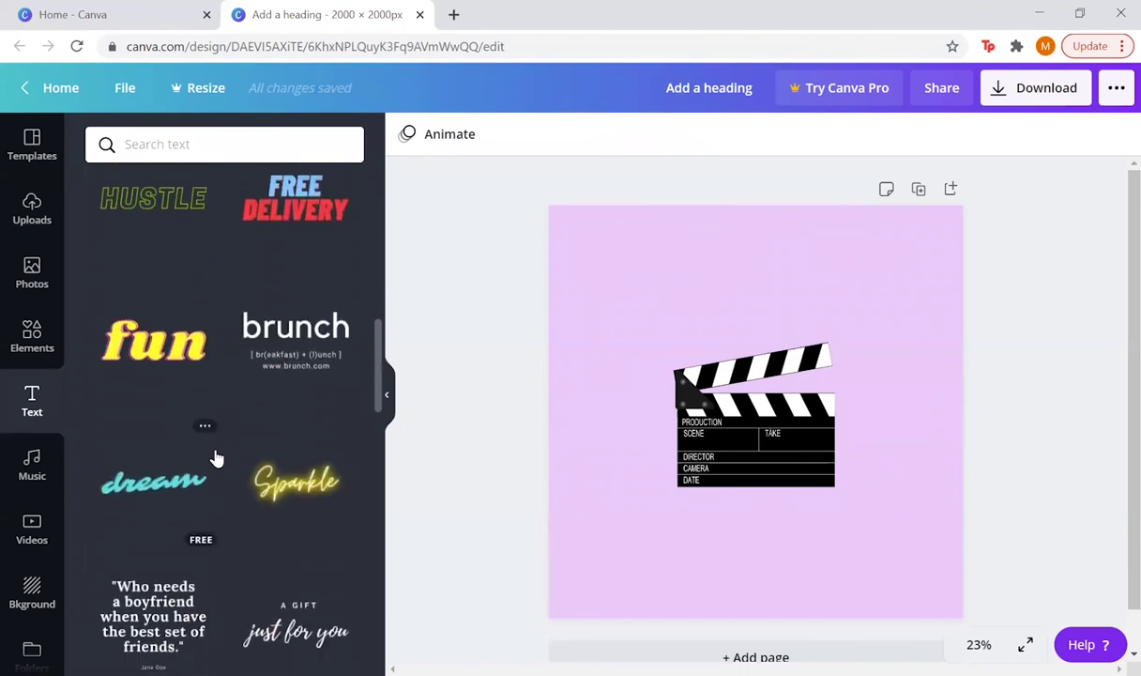
scroll(215, 457, "down", 8)
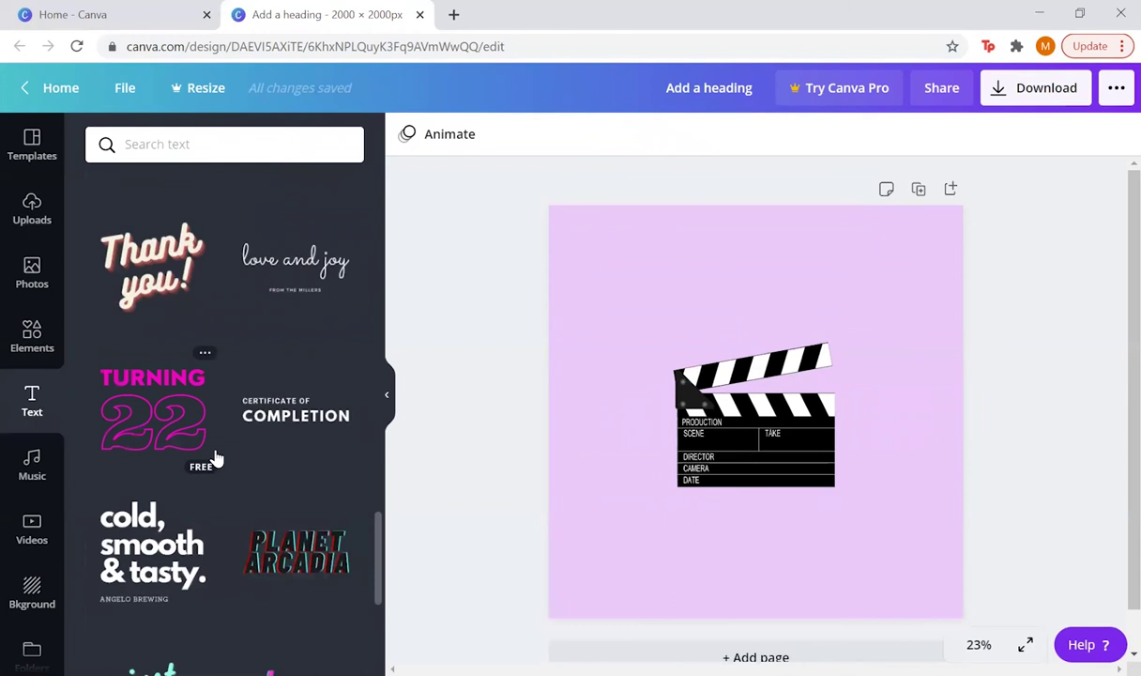
scroll(215, 457, "down", 5)
scroll(215, 457, "down", 8)
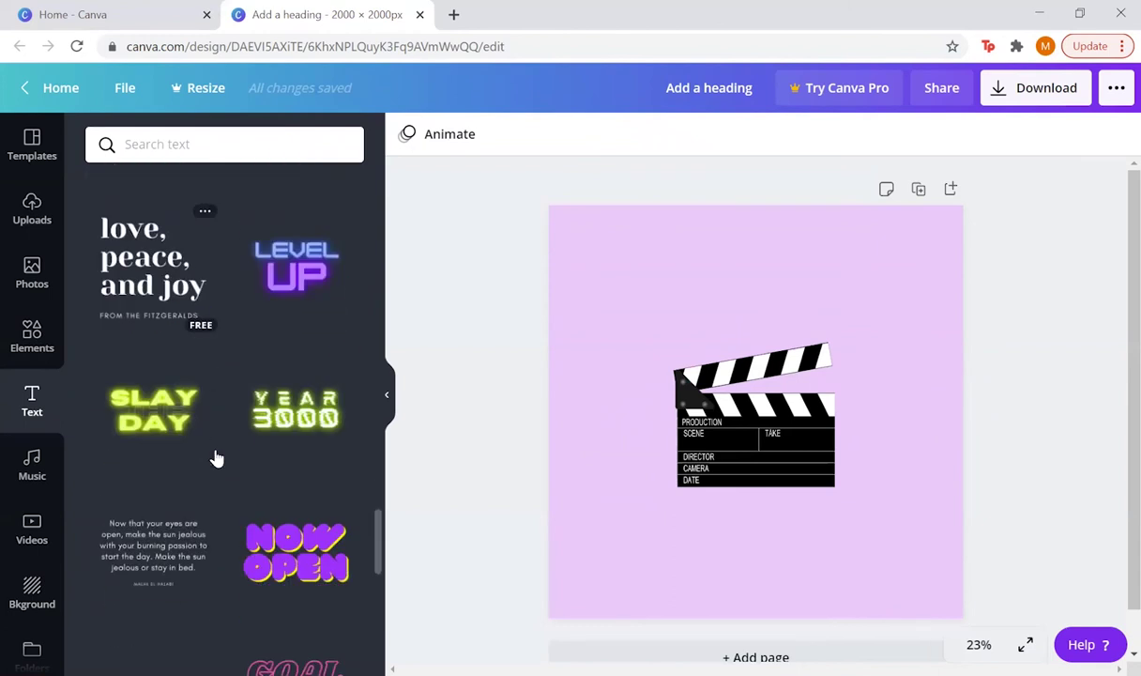
scroll(215, 457, "down", 10)
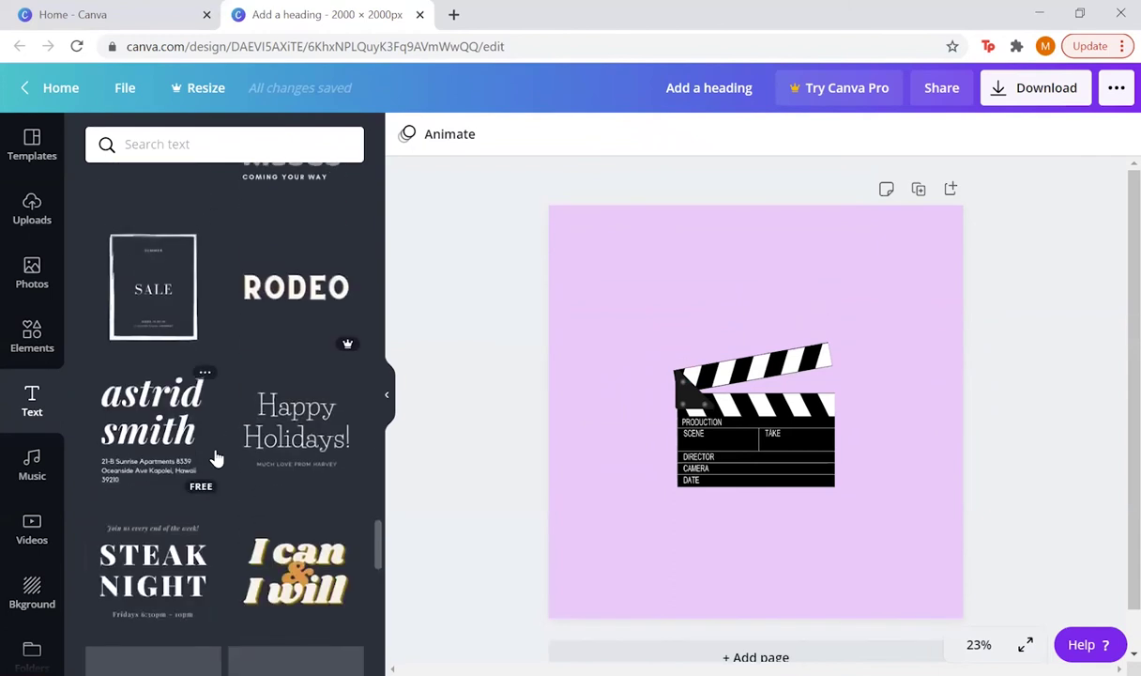
scroll(225, 604, "down", 10)
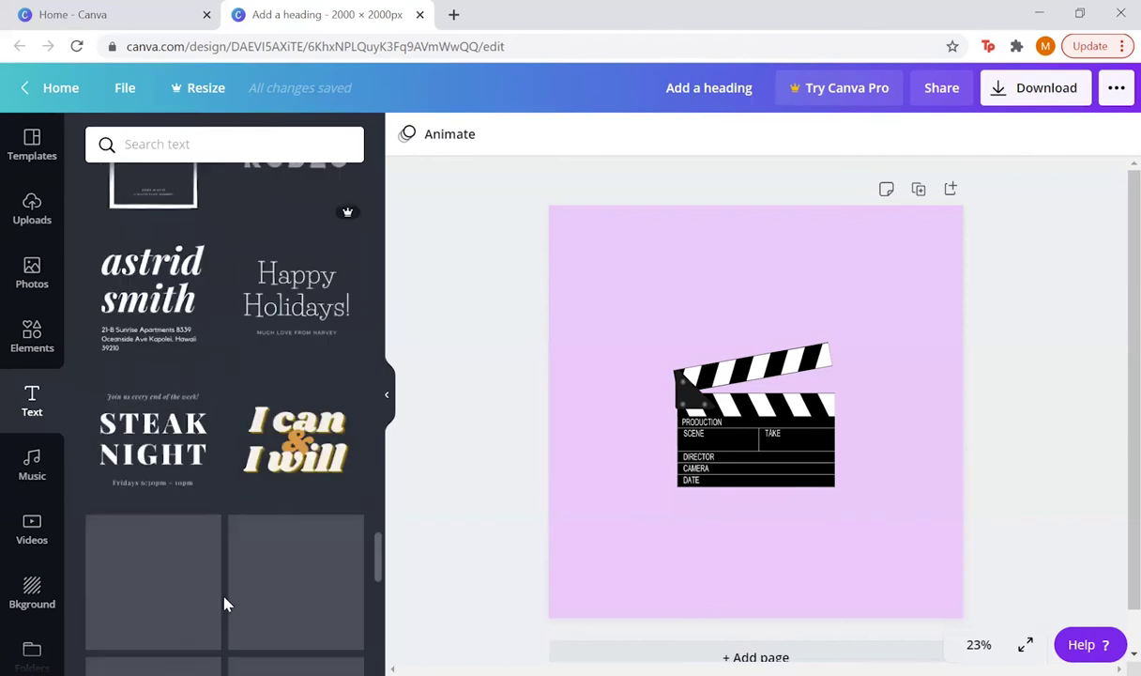
scroll(225, 603, "down", 8)
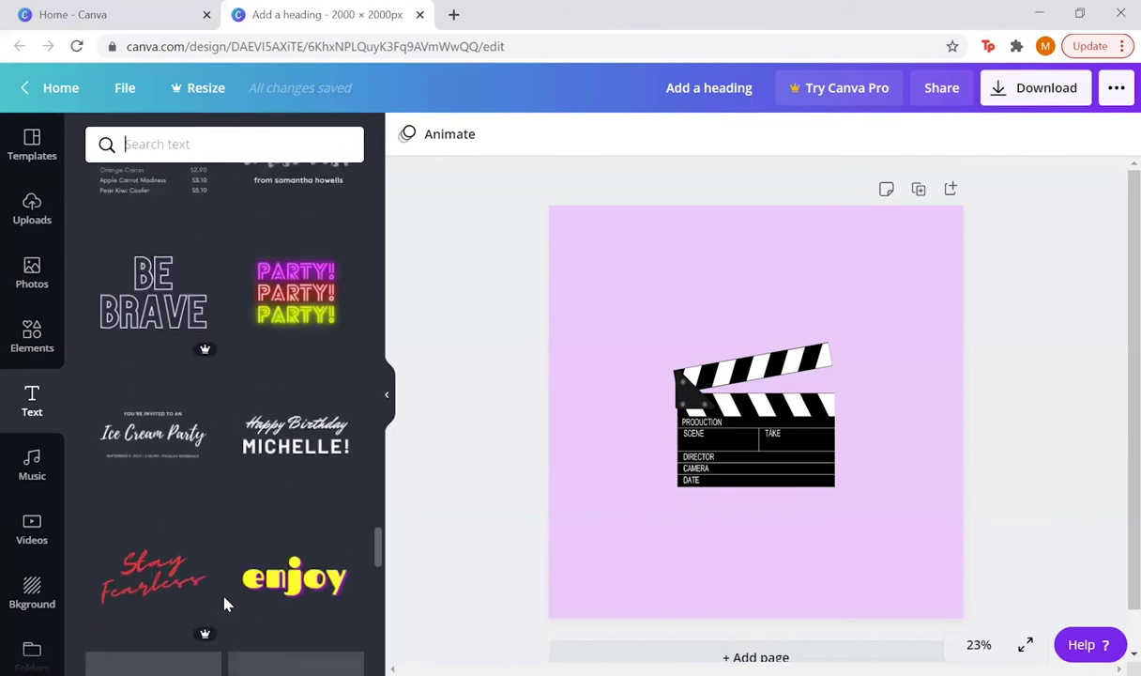
scroll(226, 604, "down", 3)
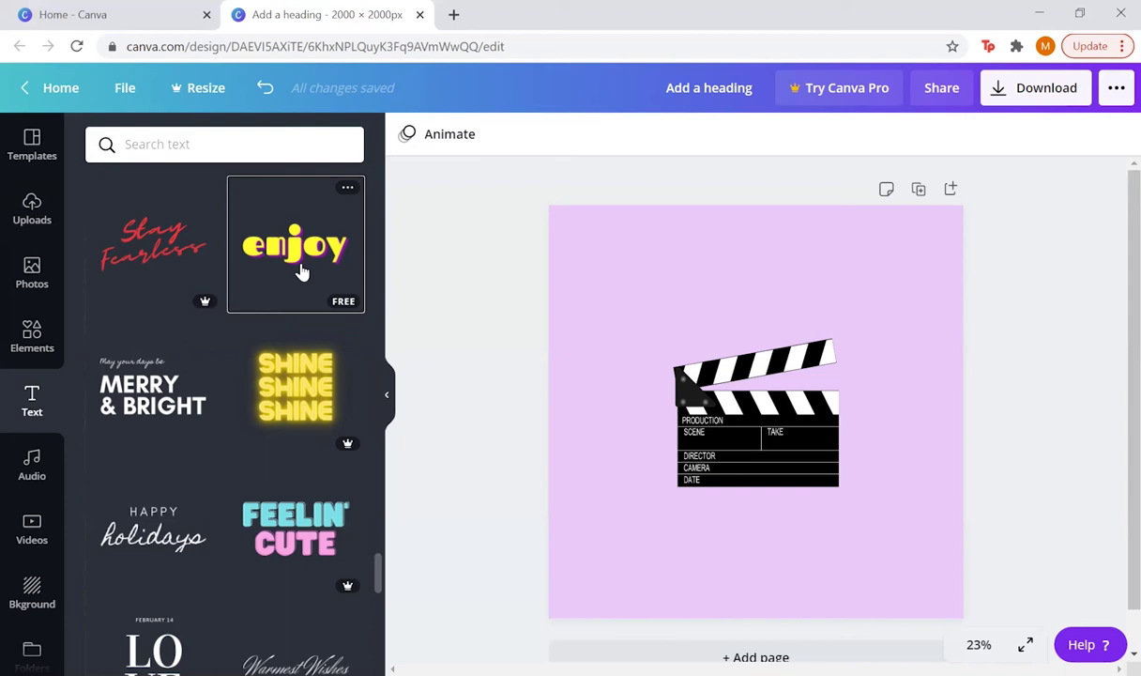
Place the yellow 'enjoy' style at the top-left and change its text to 'What Would You Play?'.
left_click(301, 272)
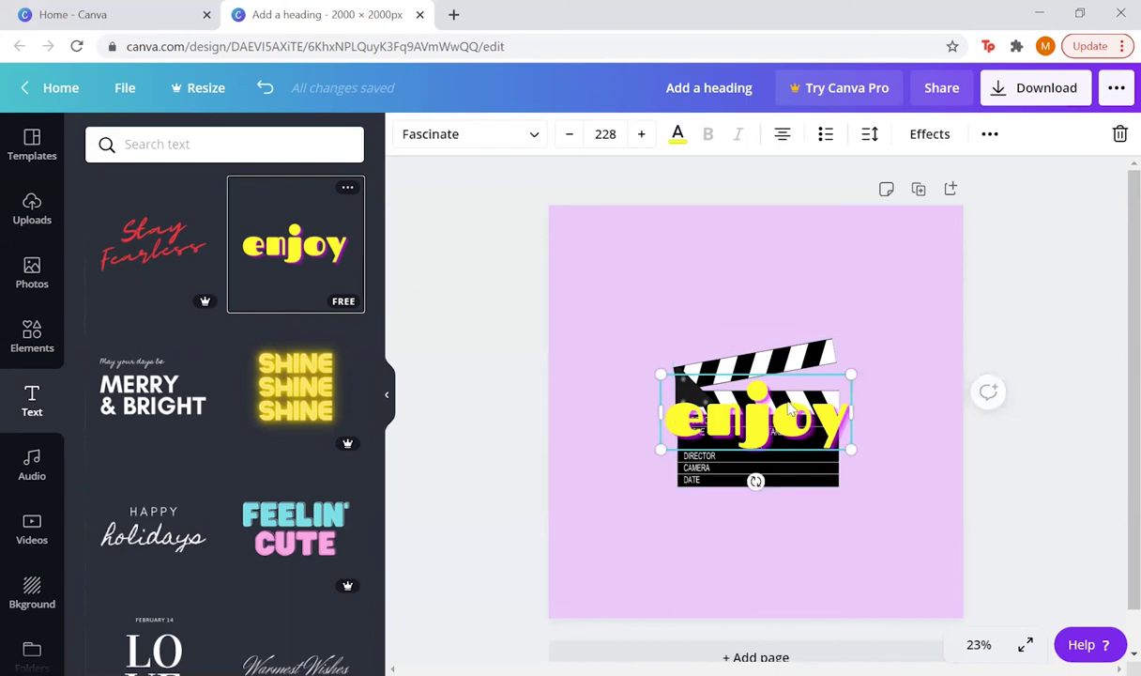
left_click_drag(716, 394, 624, 245)
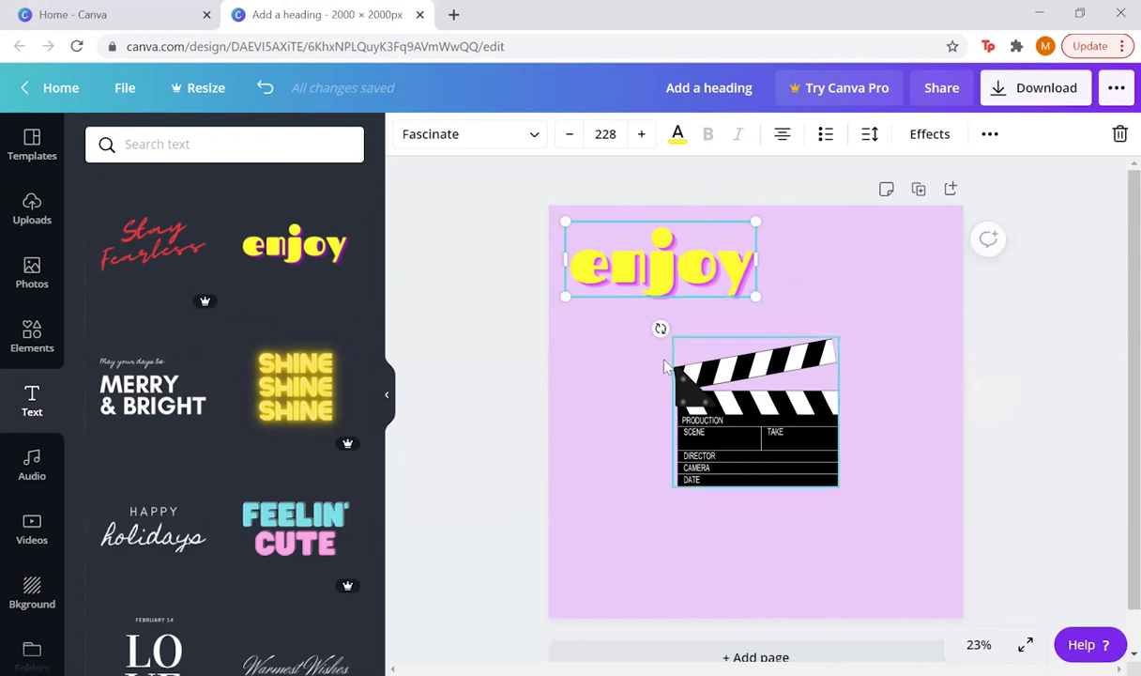
double_click(644, 261)
key("BackSpace")
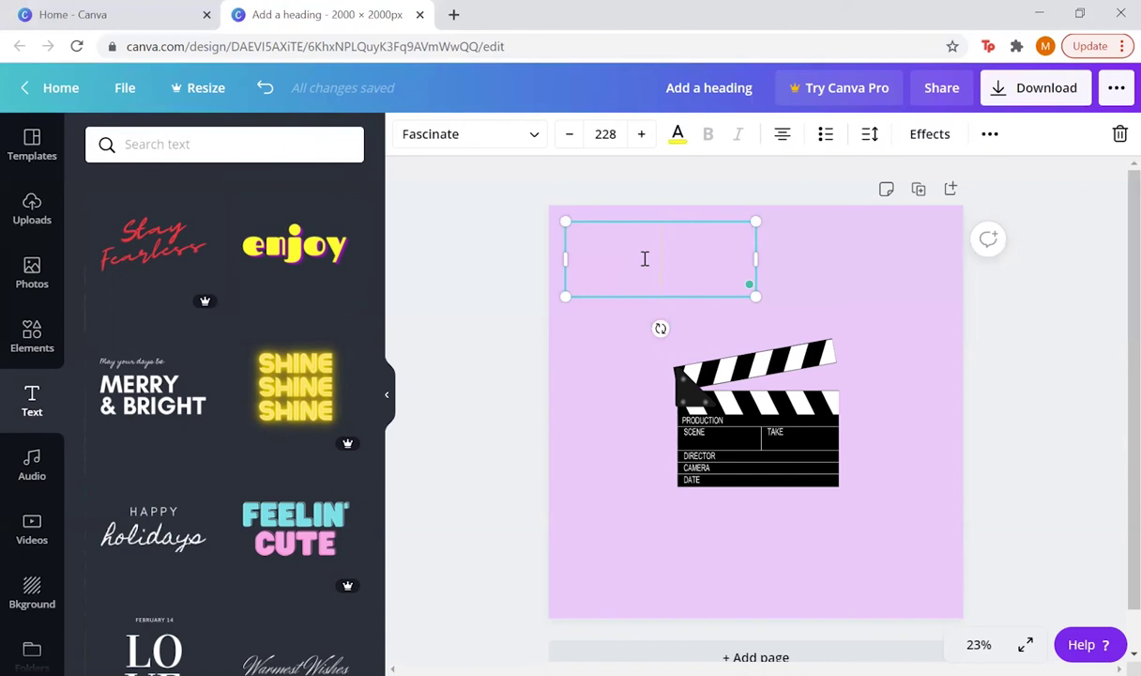
type("Wha")
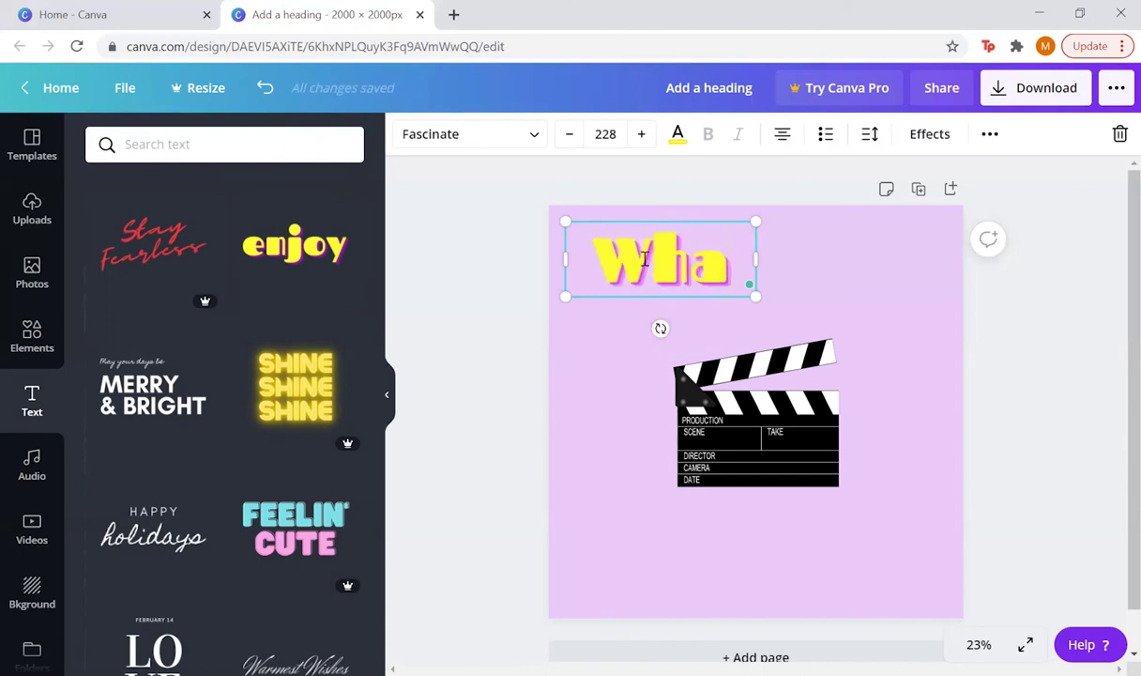
type("t Would")
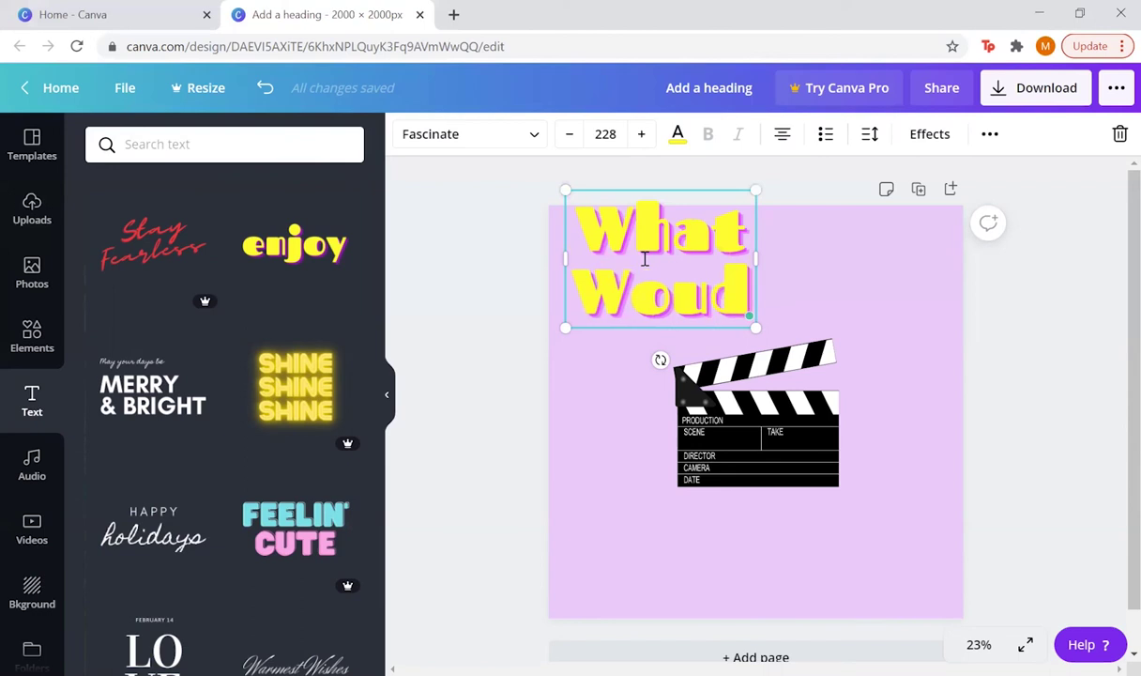
type(" You")
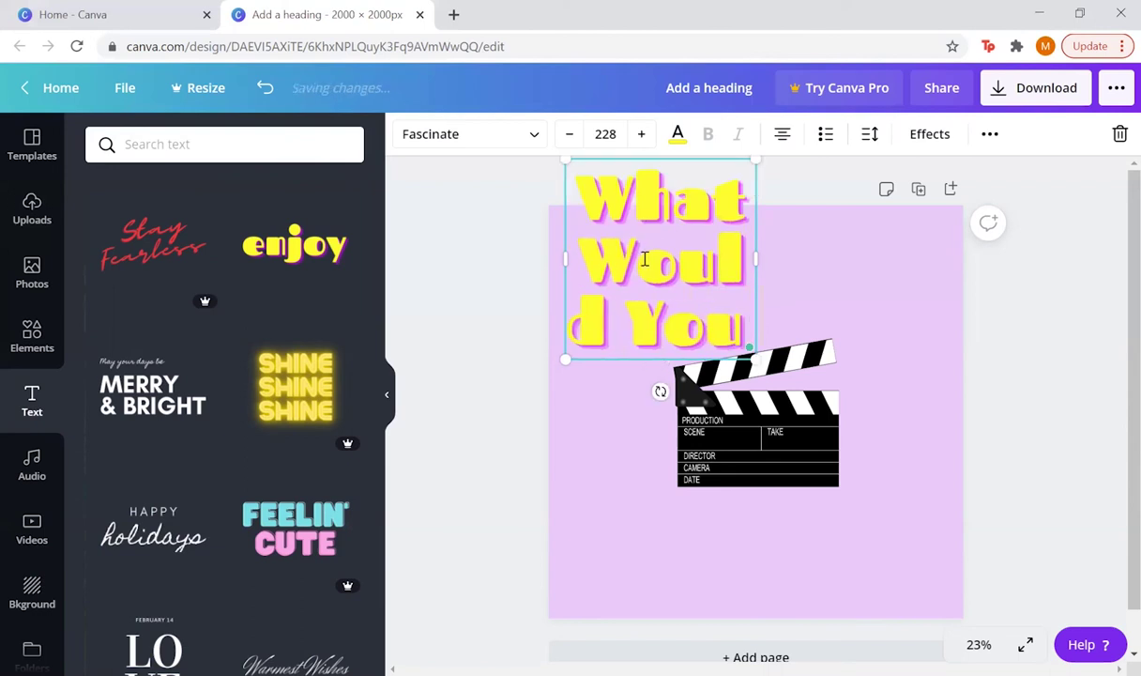
type(" Play?")
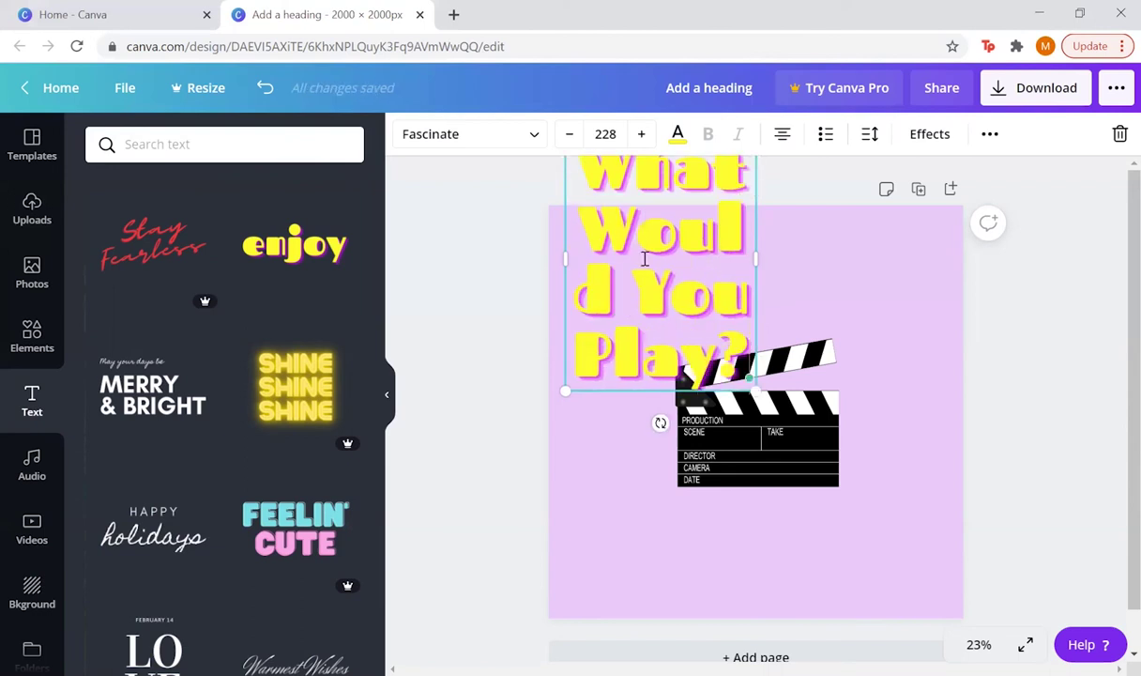
Widen the heading to span two lines and nudge it slightly left and down.
left_click_drag(756, 259, 984, 249)
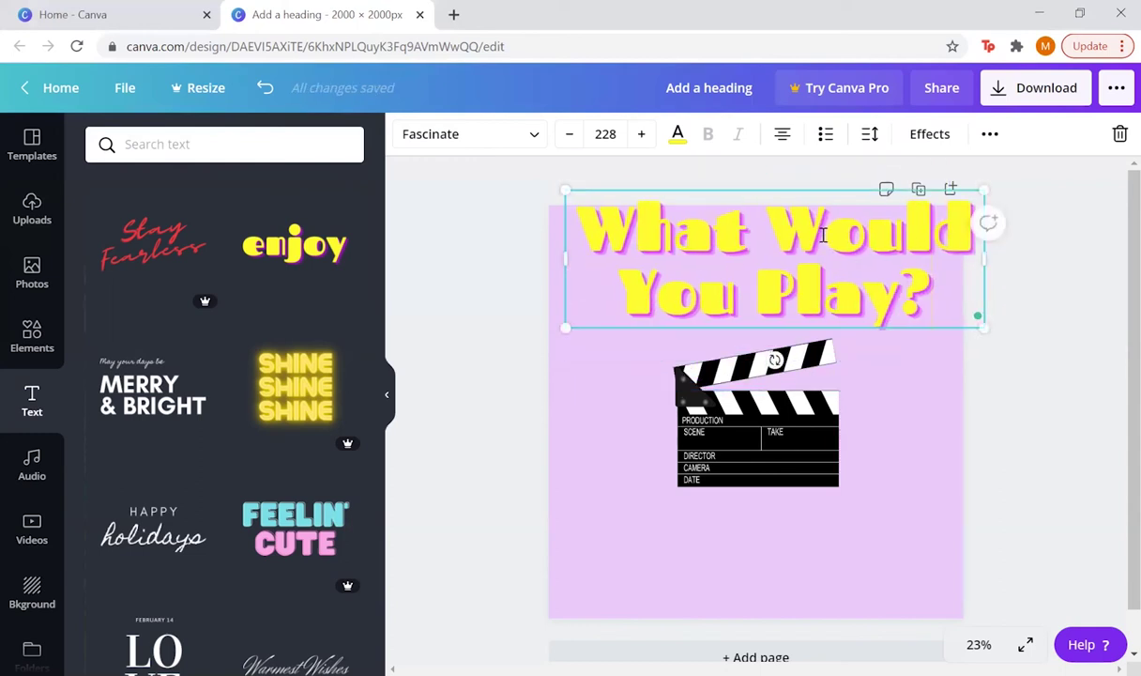
left_click(1027, 293)
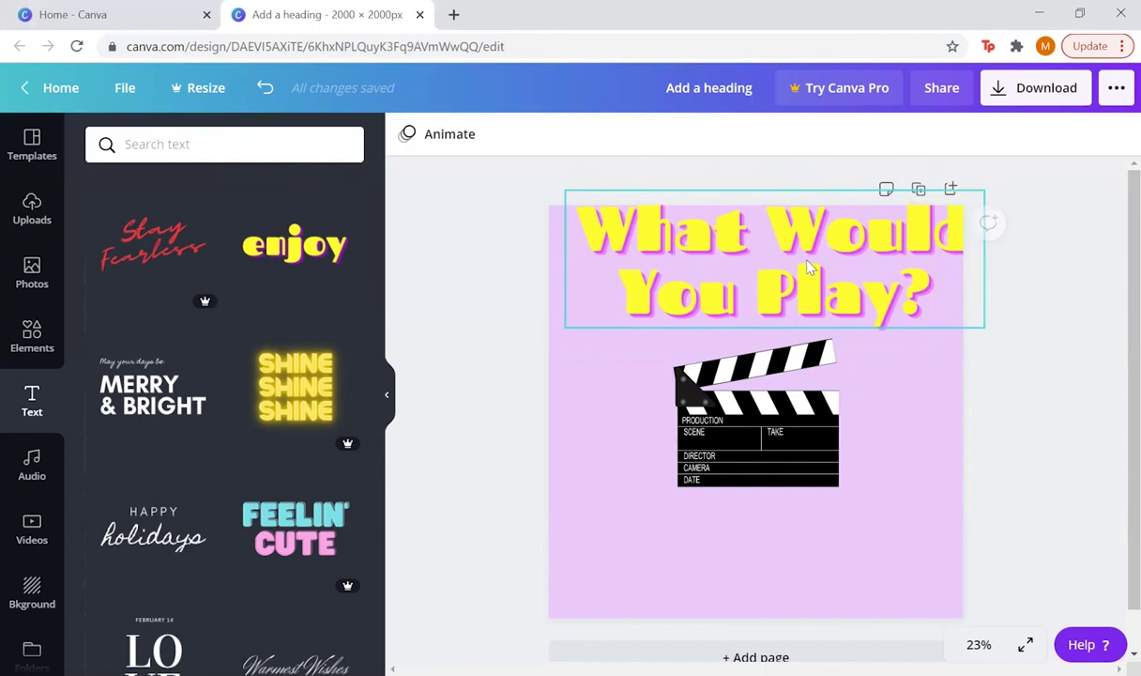
left_click_drag(802, 264, 789, 279)
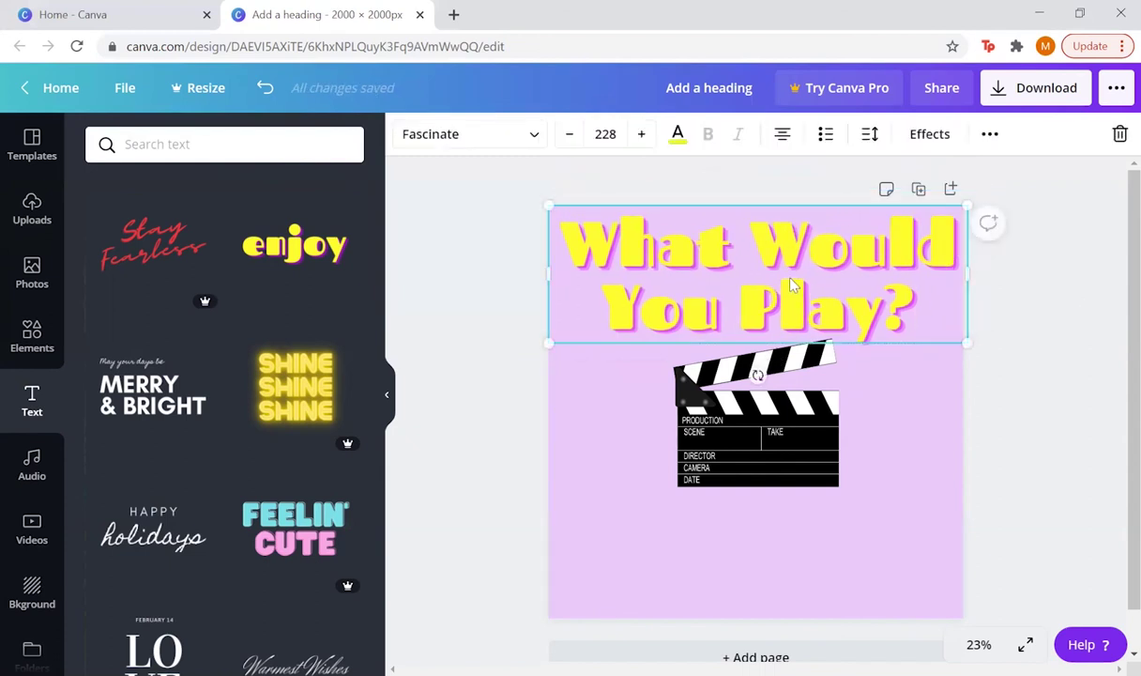
Enlarge the clapper board, shift it down-left and tilt it to about -17°.
left_click(775, 449)
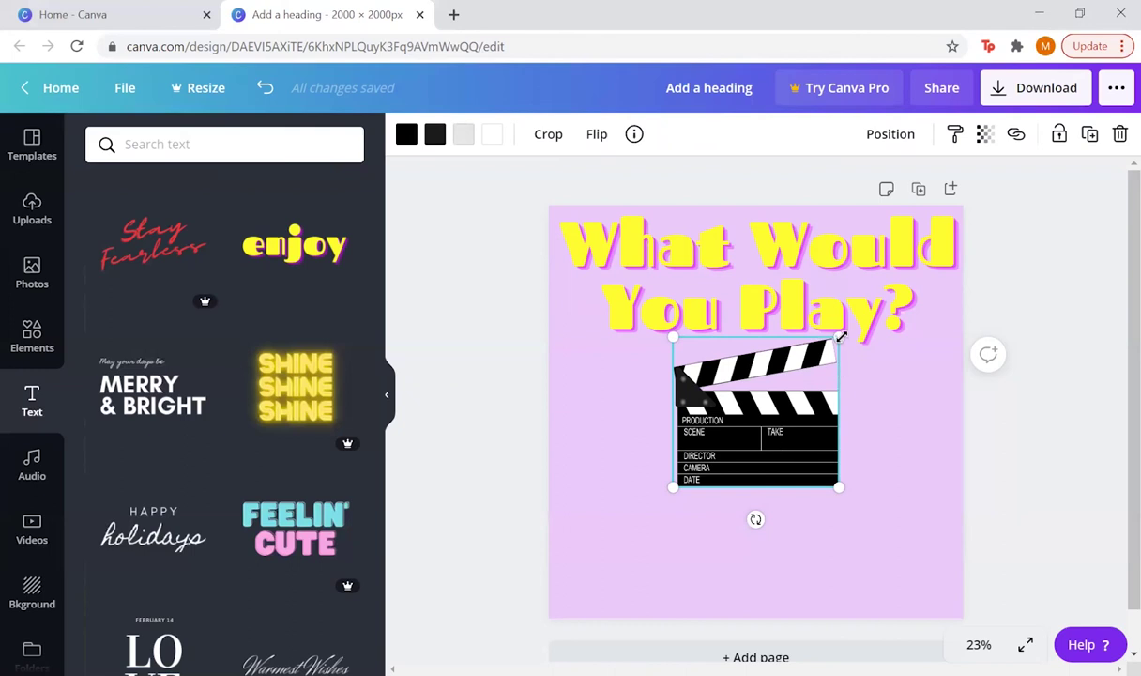
left_click_drag(838, 336, 891, 302)
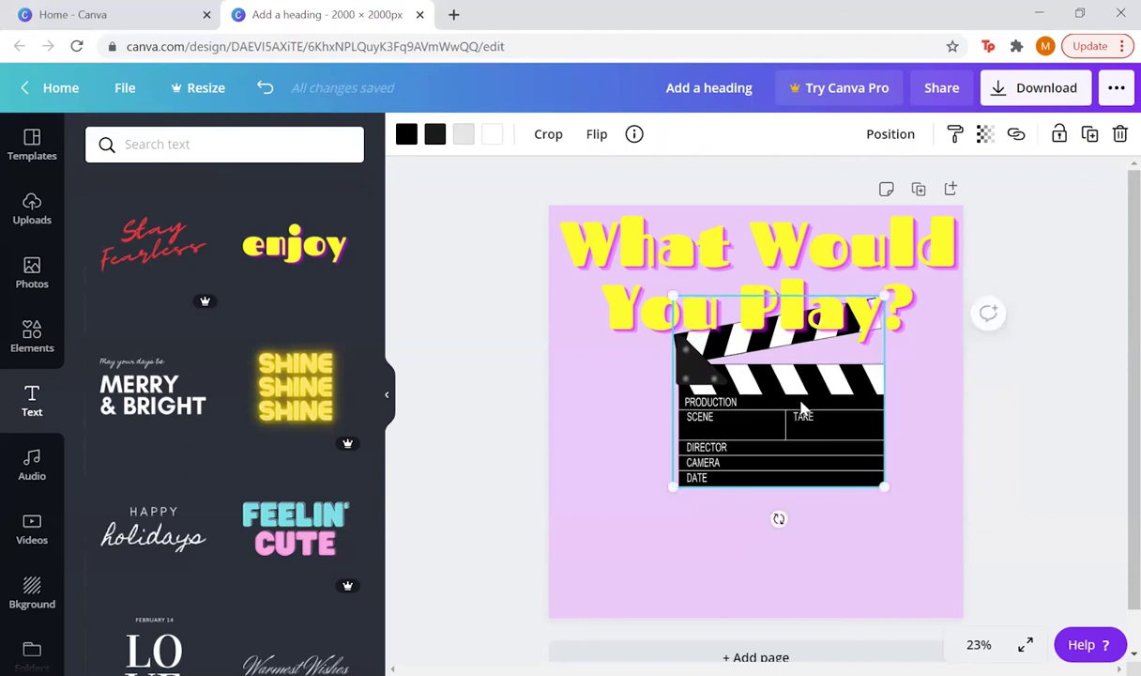
left_click_drag(799, 404, 770, 469)
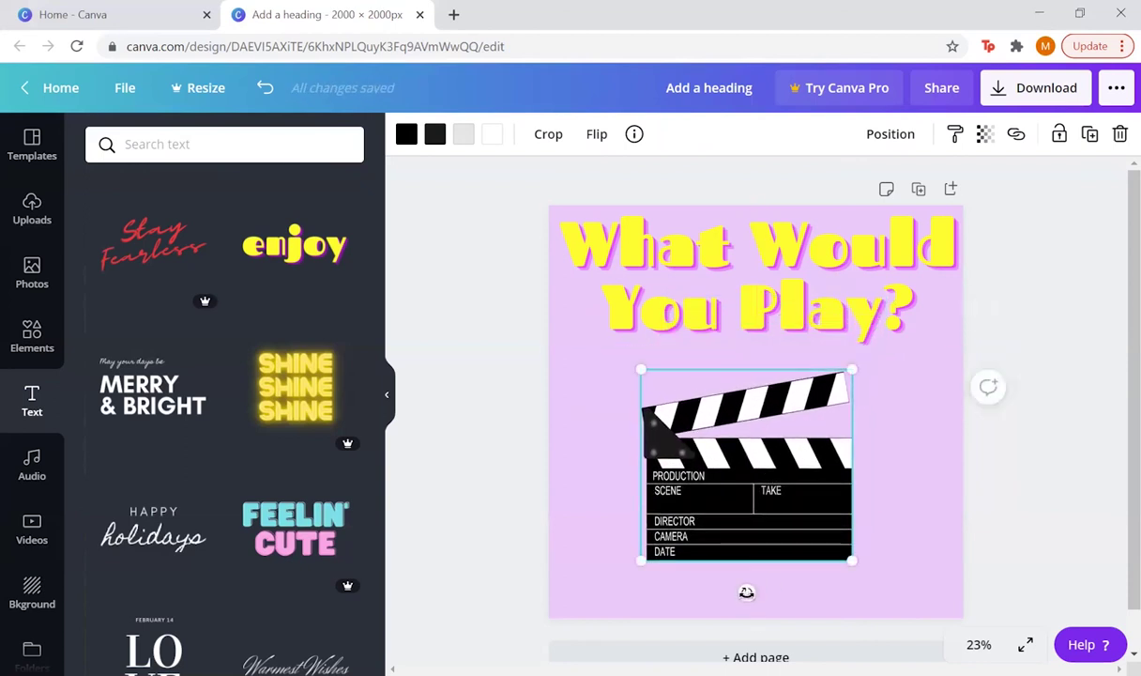
left_click_drag(744, 591, 782, 597)
mouse_move(821, 343)
left_mouse_down()
mouse_move(827, 330)
mouse_move(833, 348)
left_mouse_up()
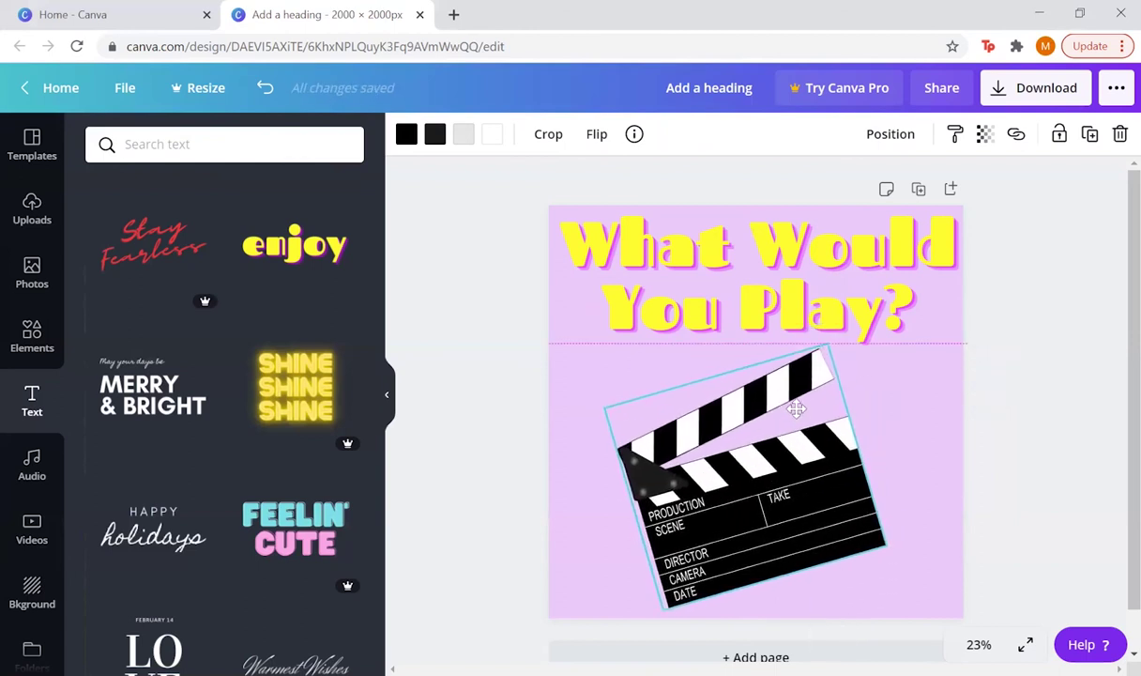
Nudge the heading a few pixels left and deselect everything to review the layout.
left_click(769, 272)
left_click_drag(770, 272, 765, 273)
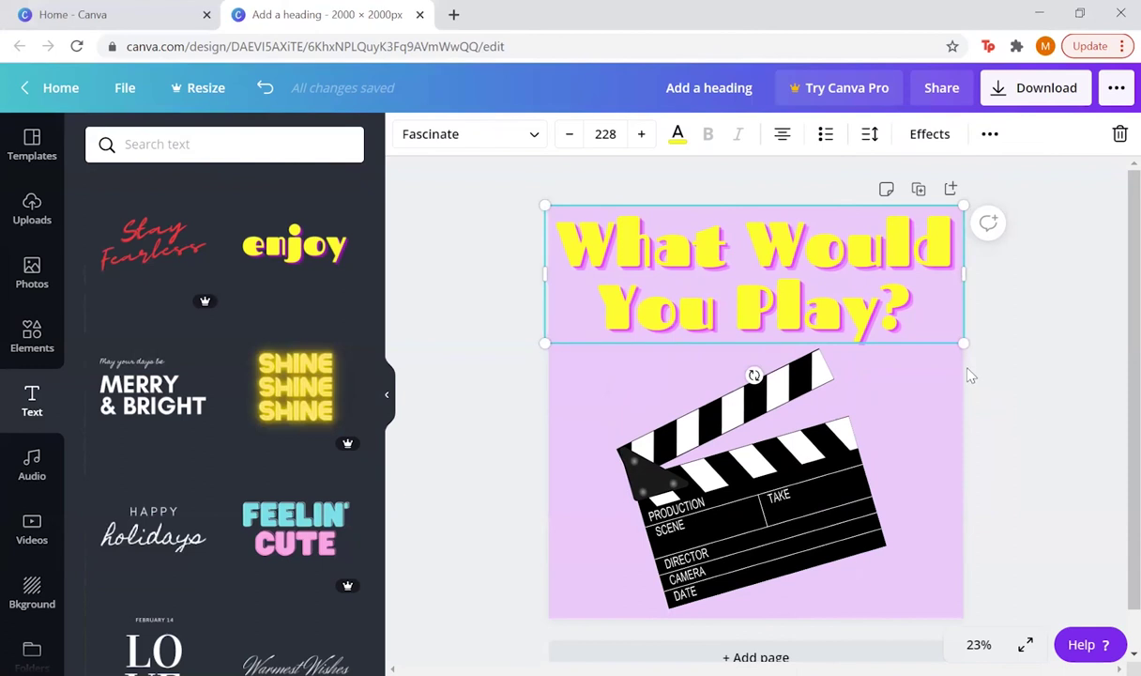
left_click(997, 368)
left_click(784, 434)
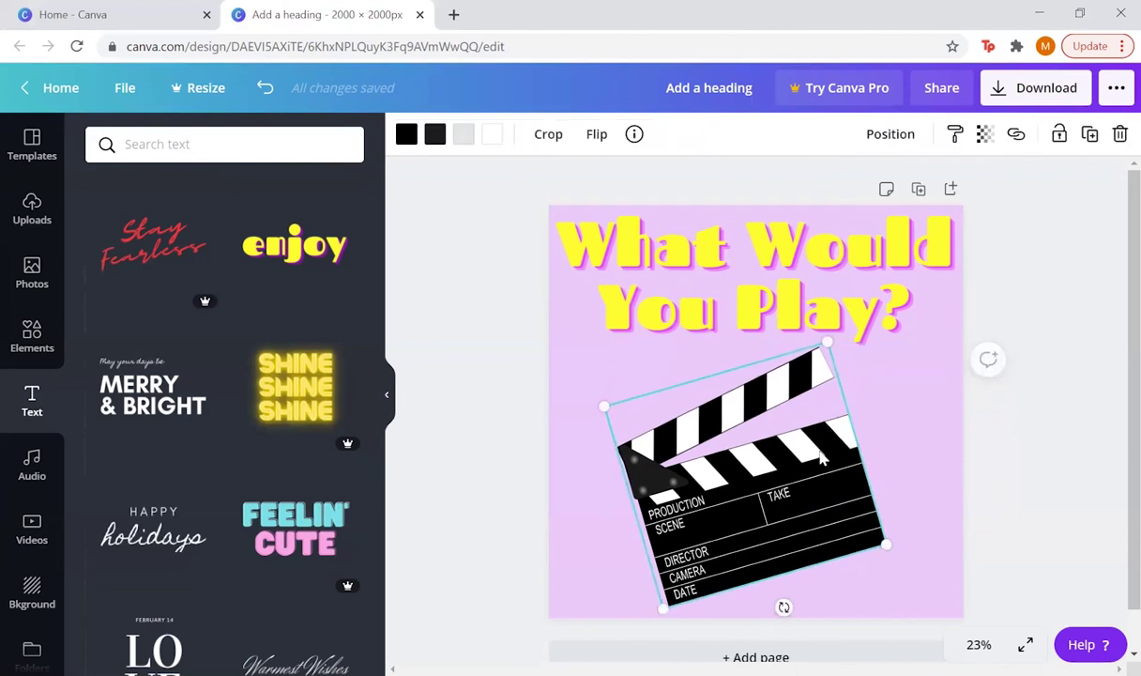
left_click(994, 415)
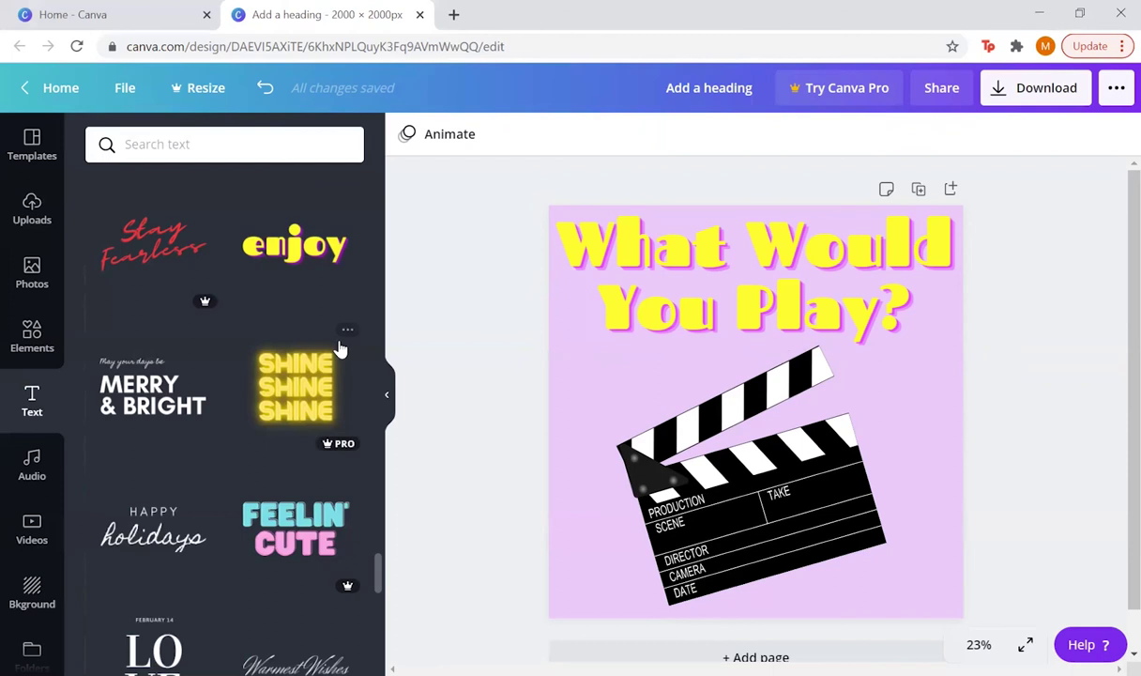
Add the Boston Free Radio logo from Uploads, shrink it and place it bottom-right.
left_click(31, 211)
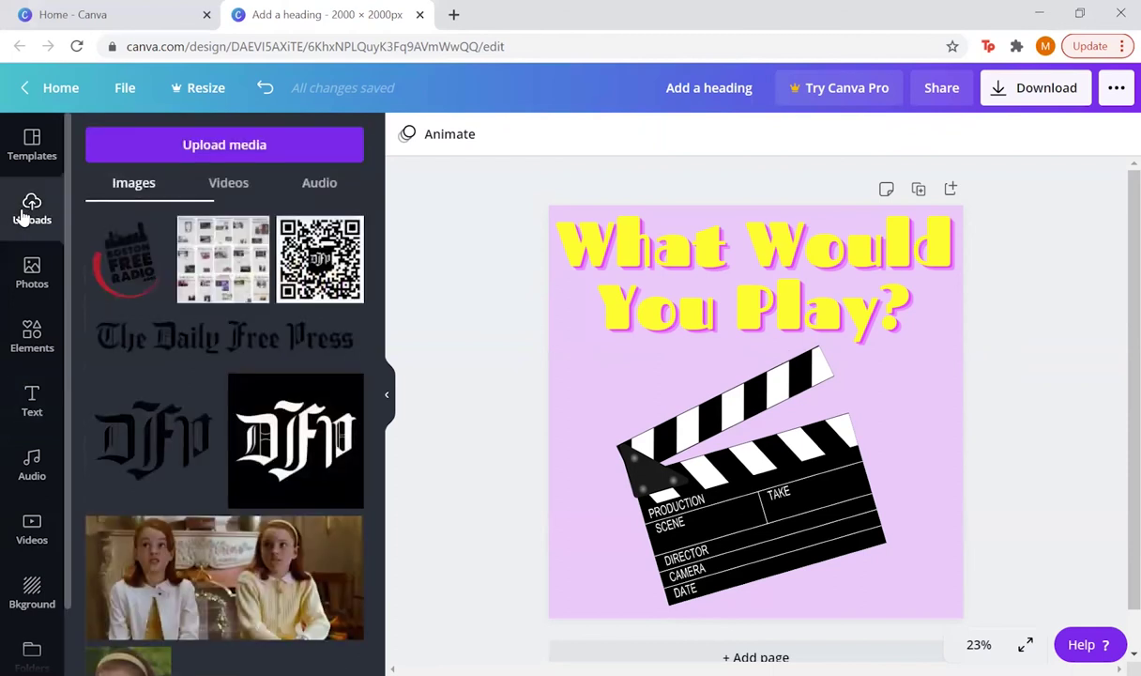
left_click(131, 272)
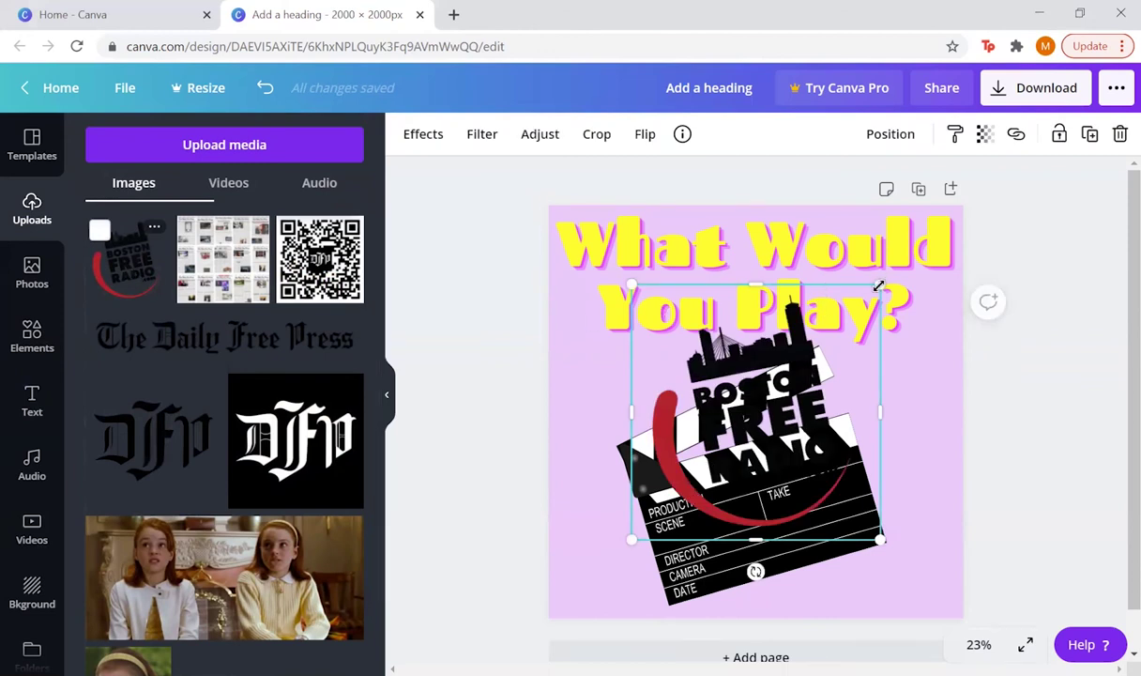
left_click_drag(878, 286, 921, 568)
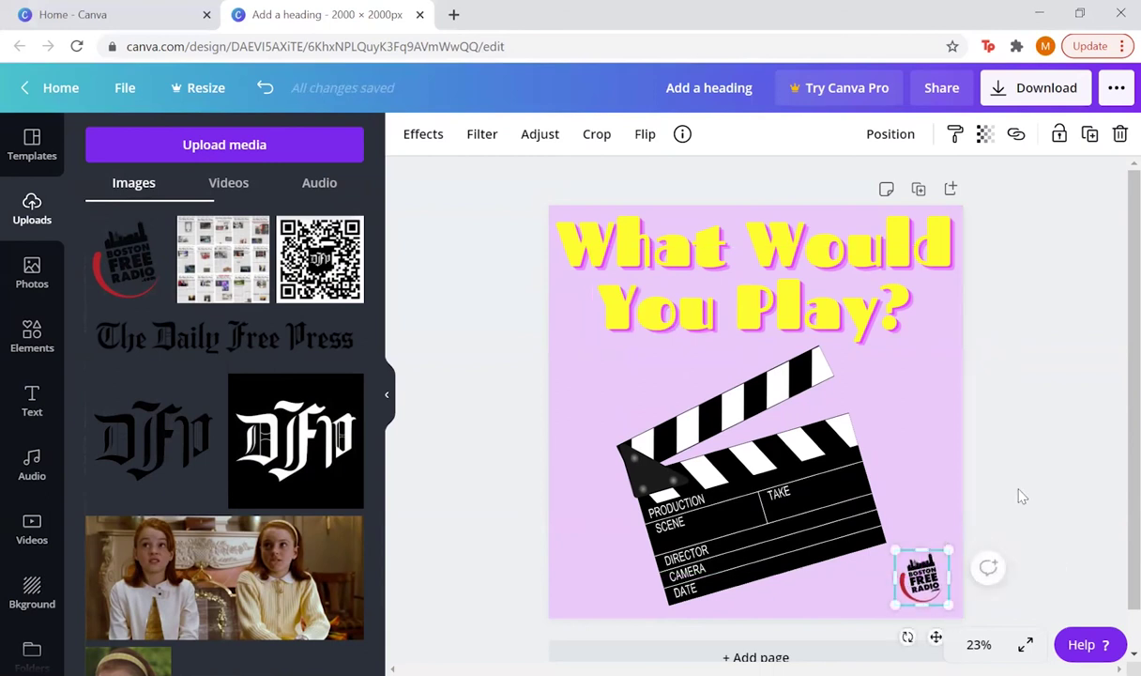
left_click(995, 523)
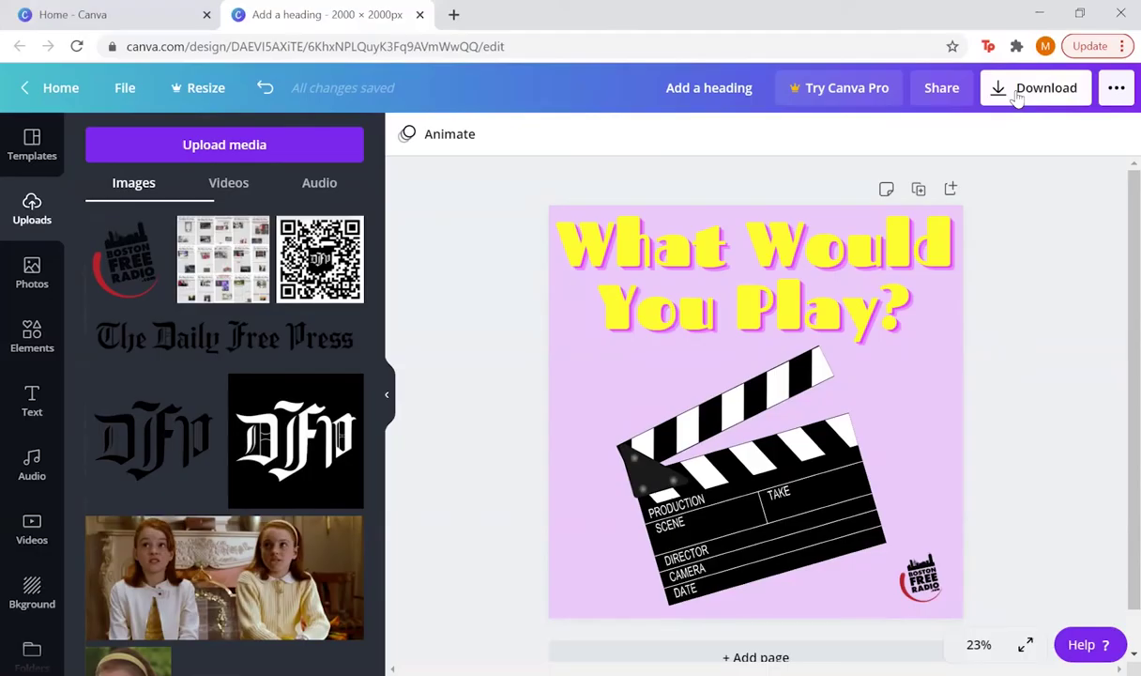
Download the design as a PNG, saved as 'Add a heading (1).png', and dismiss the promotion.
left_click(1017, 89)
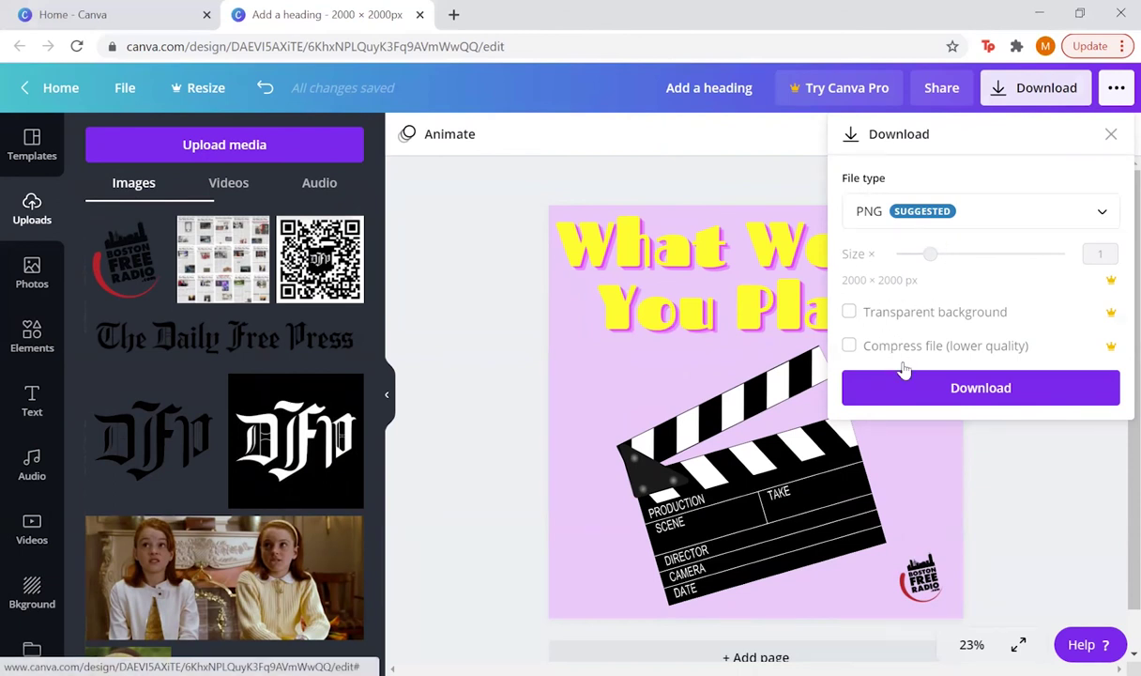
left_click(911, 393)
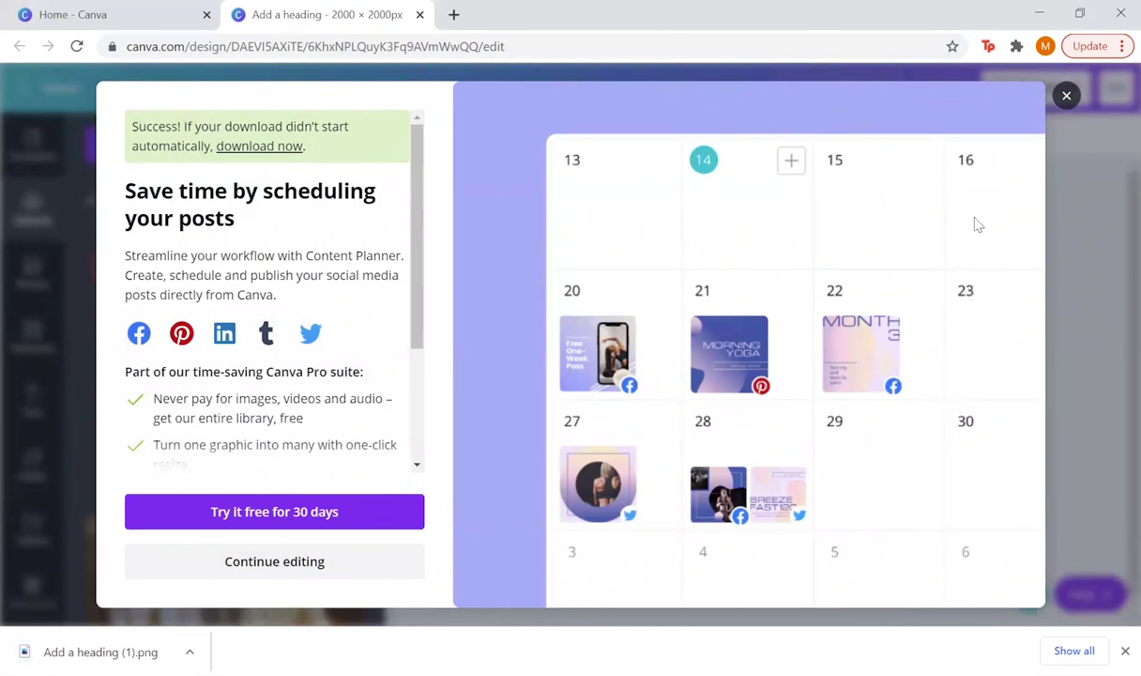
left_click(1067, 95)
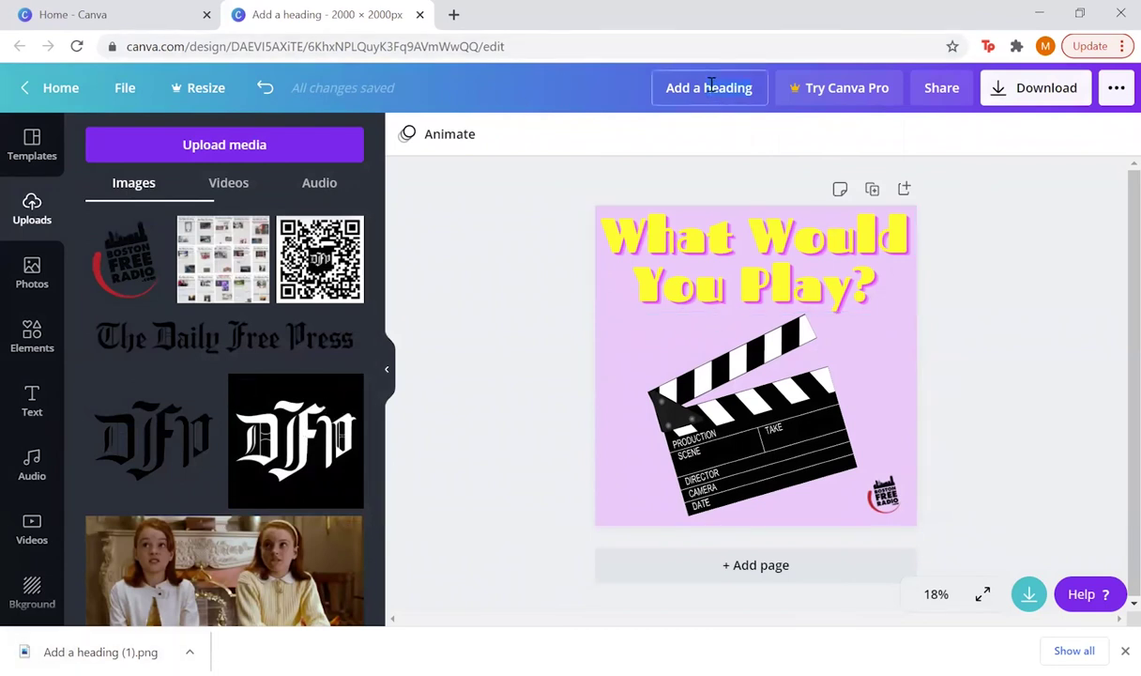
Change the design title from 'Add a heading' to 'BFR Graphic'.
left_click(711, 85)
type("Graphic")
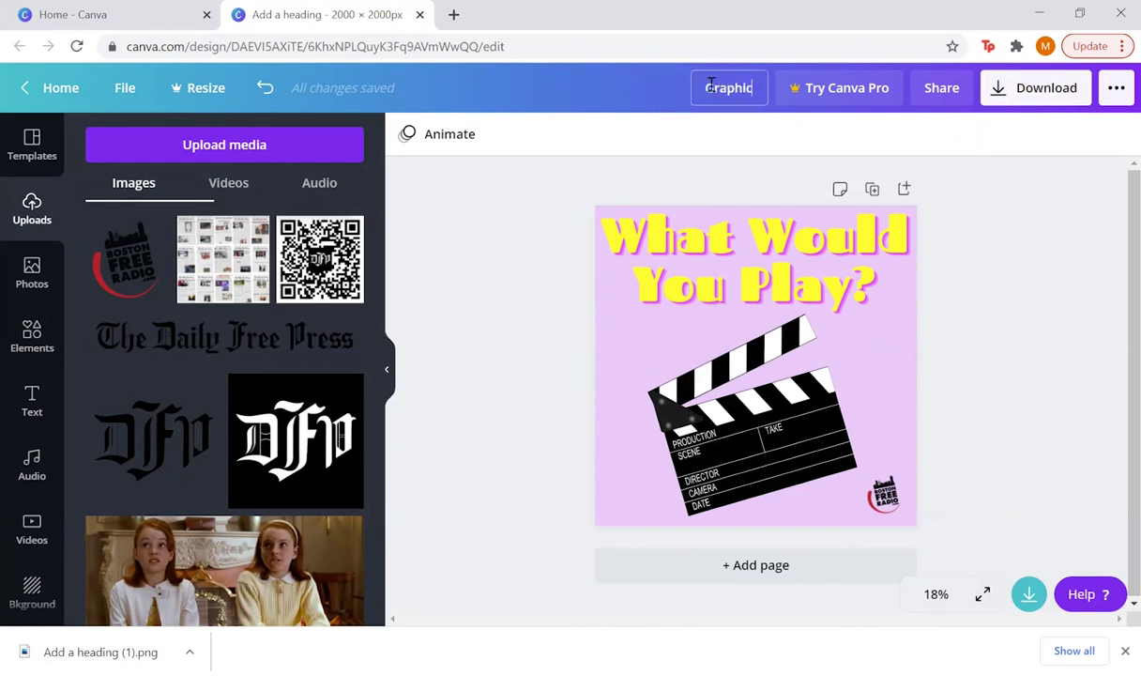
left_click(711, 84)
type("BFR")
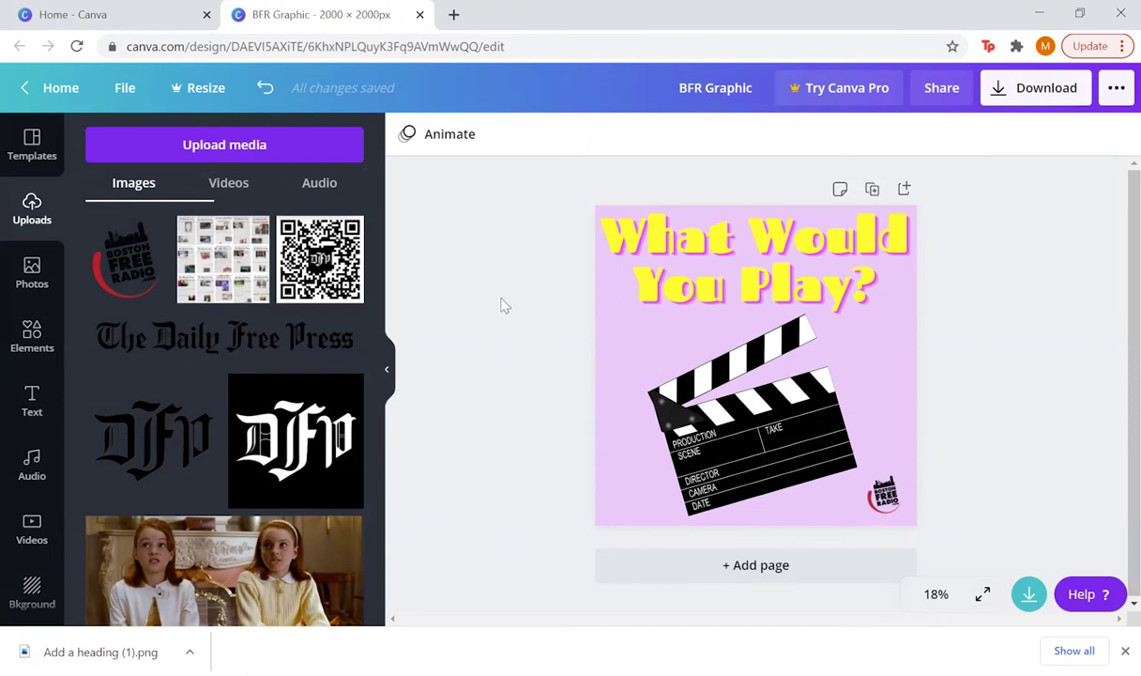
Return to the Canva home page and glance down at Your designs.
left_click(43, 87)
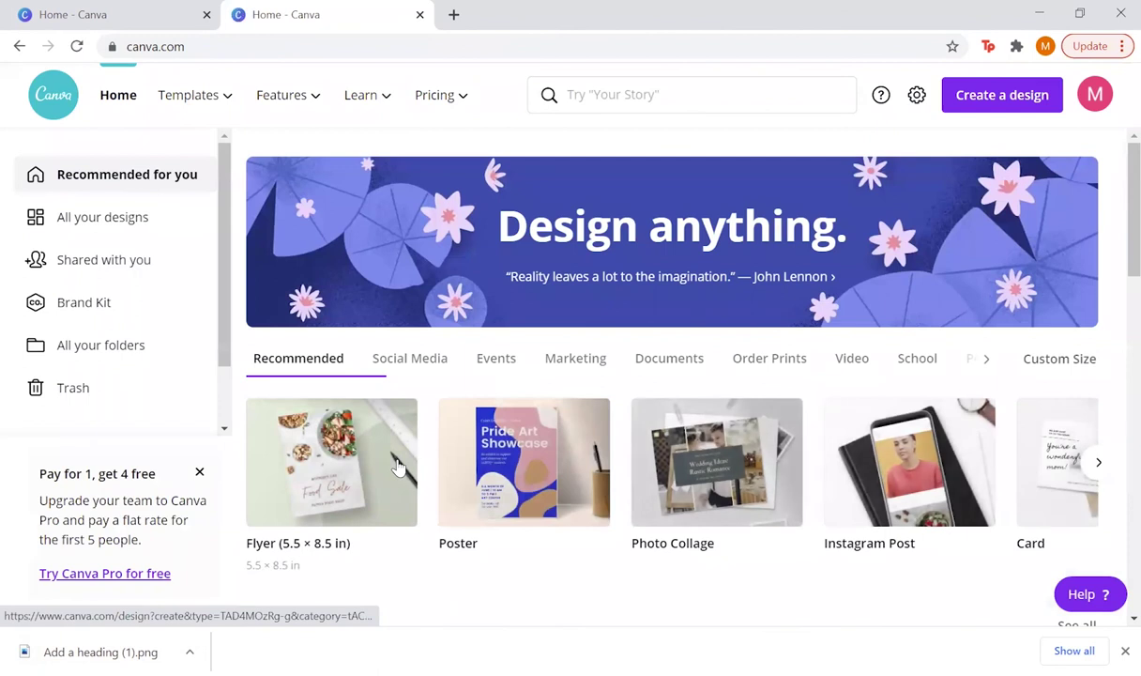
scroll(395, 466, "down", 4)
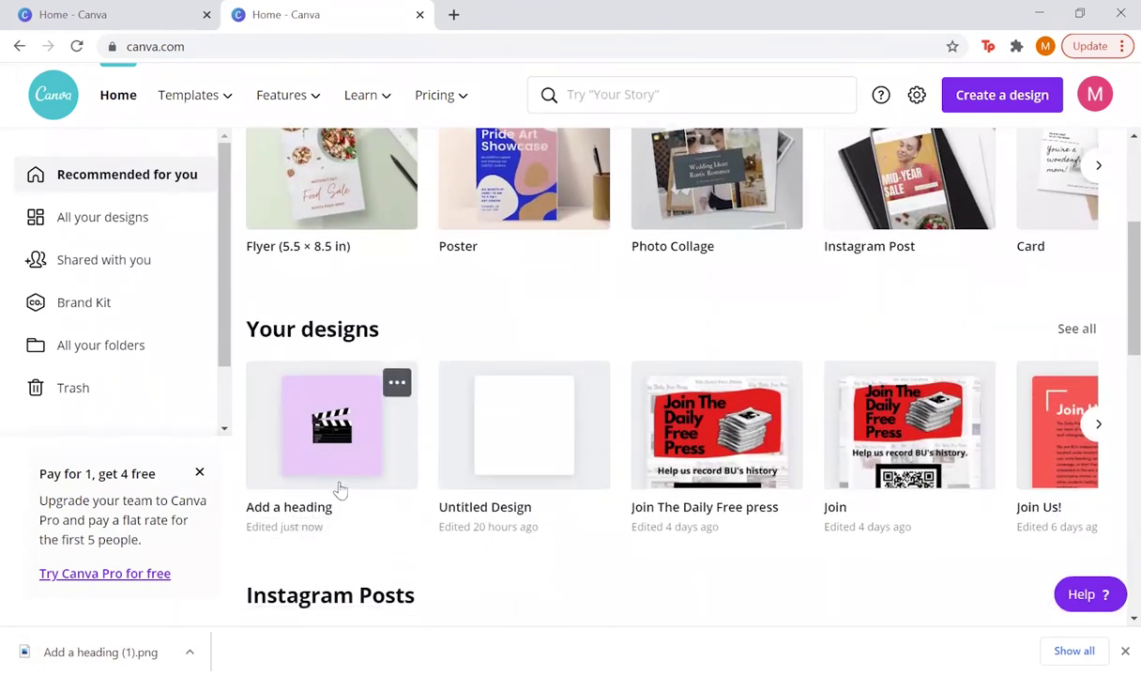
scroll(338, 485, "up", 3)
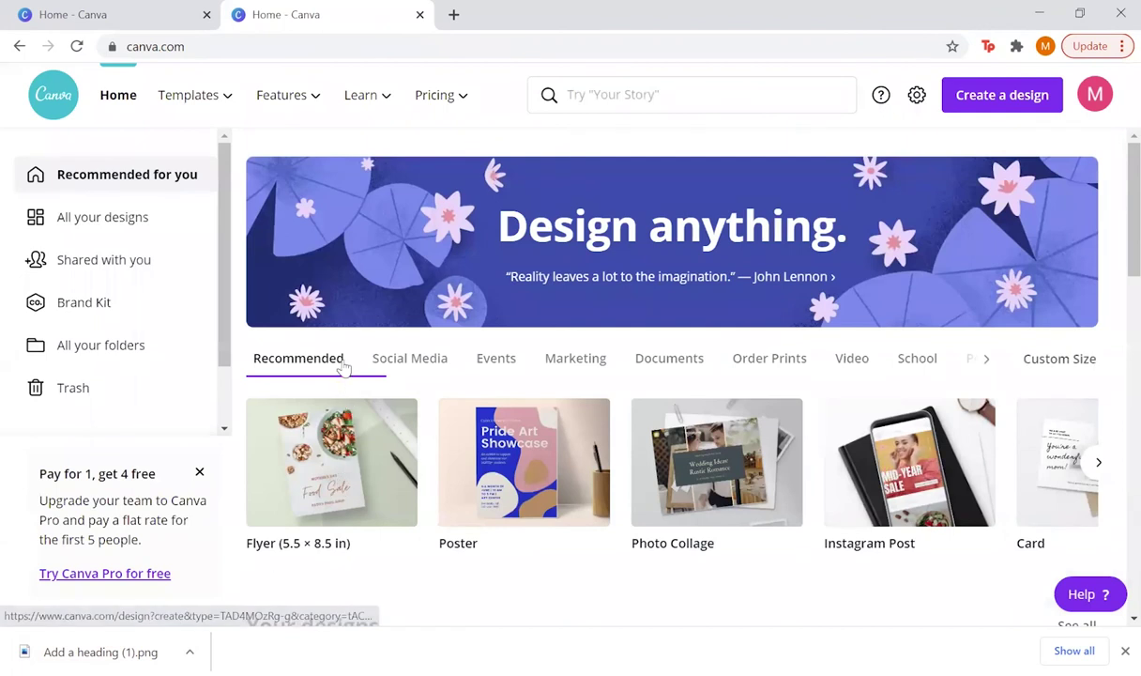